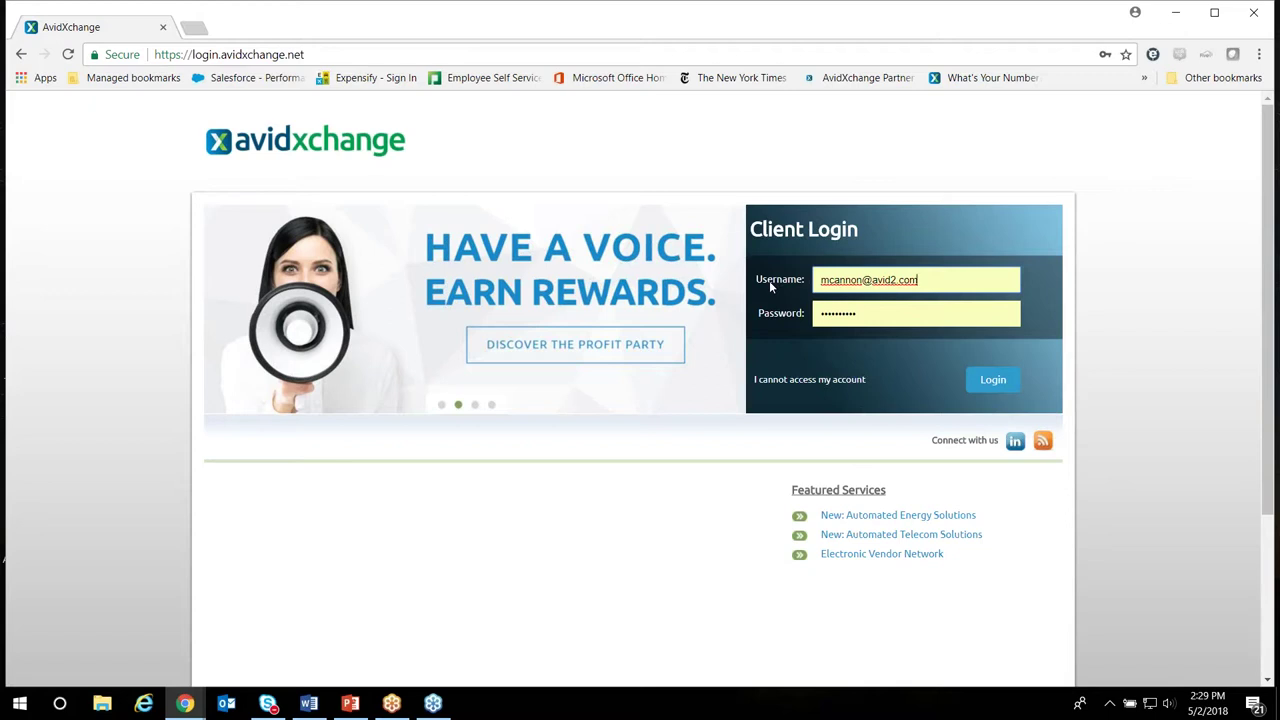
Log in with the prefilled credentials and open the HD Supply JDE invoice dated 03/22/2017 from the pending approval queue.
{"action": "key", "text": "Return"}
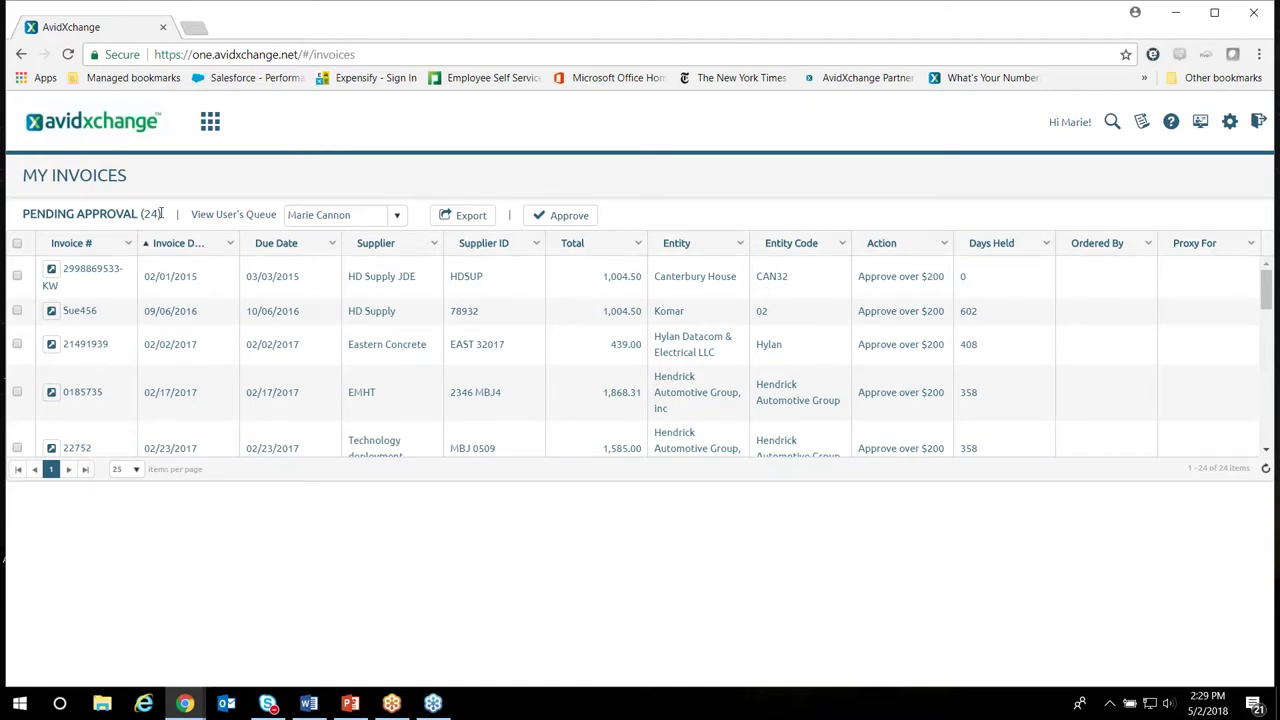
{"action": "left_click_drag", "start_coordinate": [161, 213], "coordinate": [124, 213]}
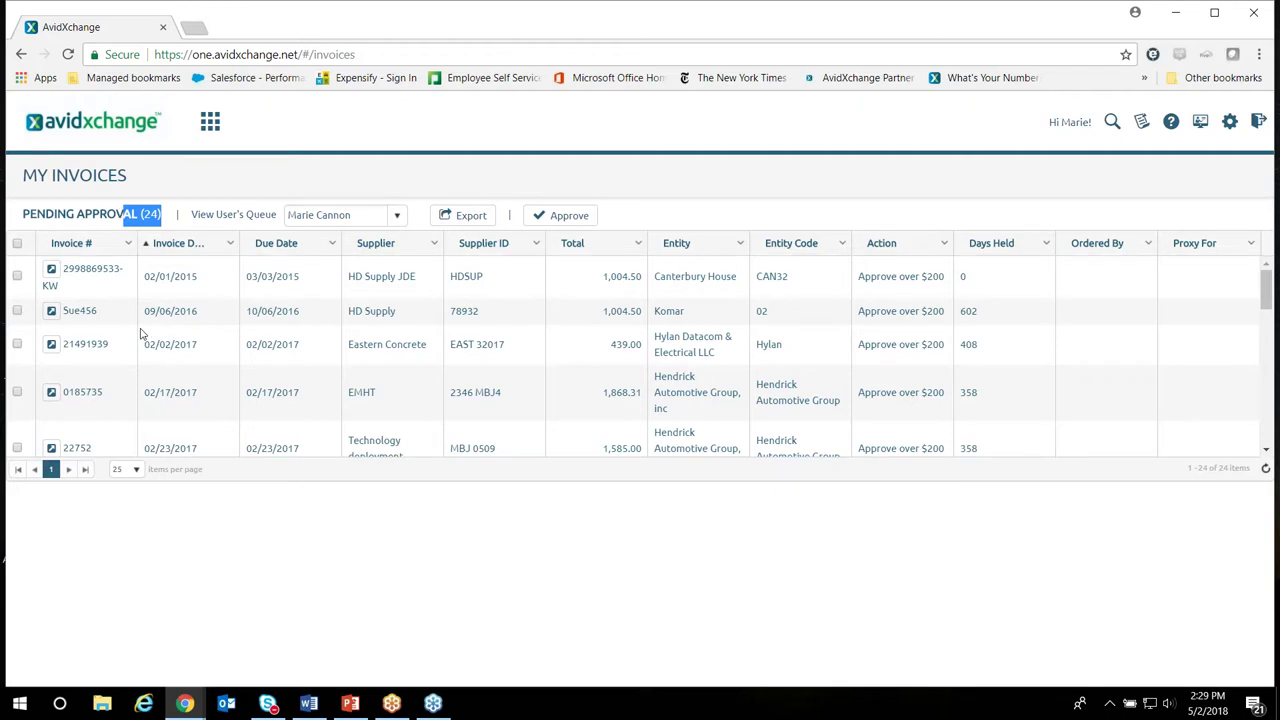
{"action": "scroll", "coordinate": [189, 330], "scroll_direction": "down", "scroll_amount": 3}
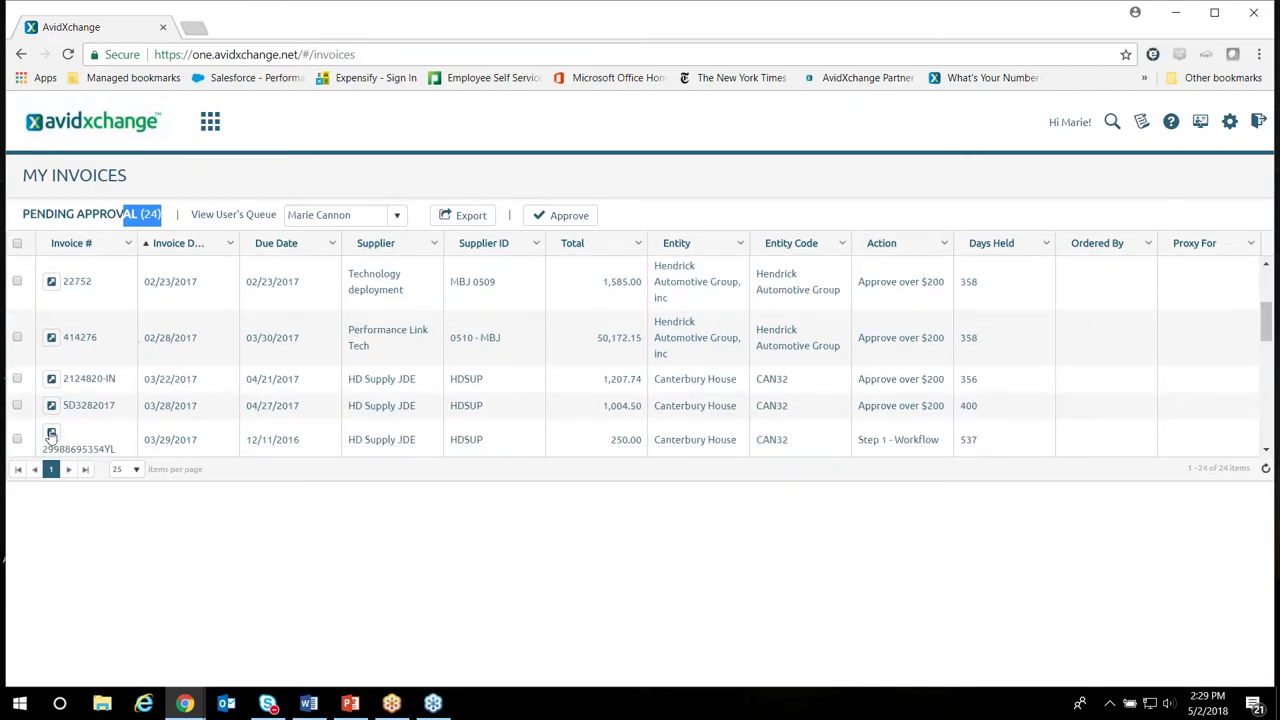
{"action": "left_click", "coordinate": [92, 379]}
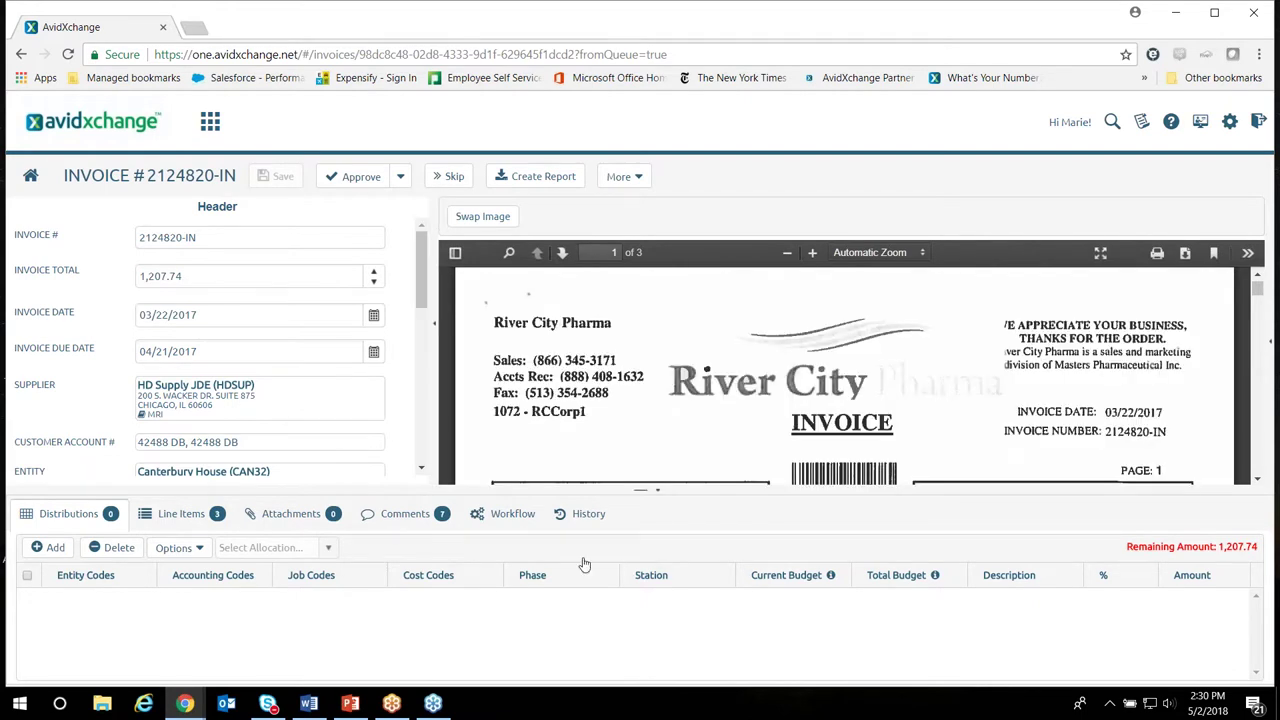
Collapse the lower detail pane and look through the scanned invoice image from its header to its item lines.
{"action": "left_click", "coordinate": [660, 496]}
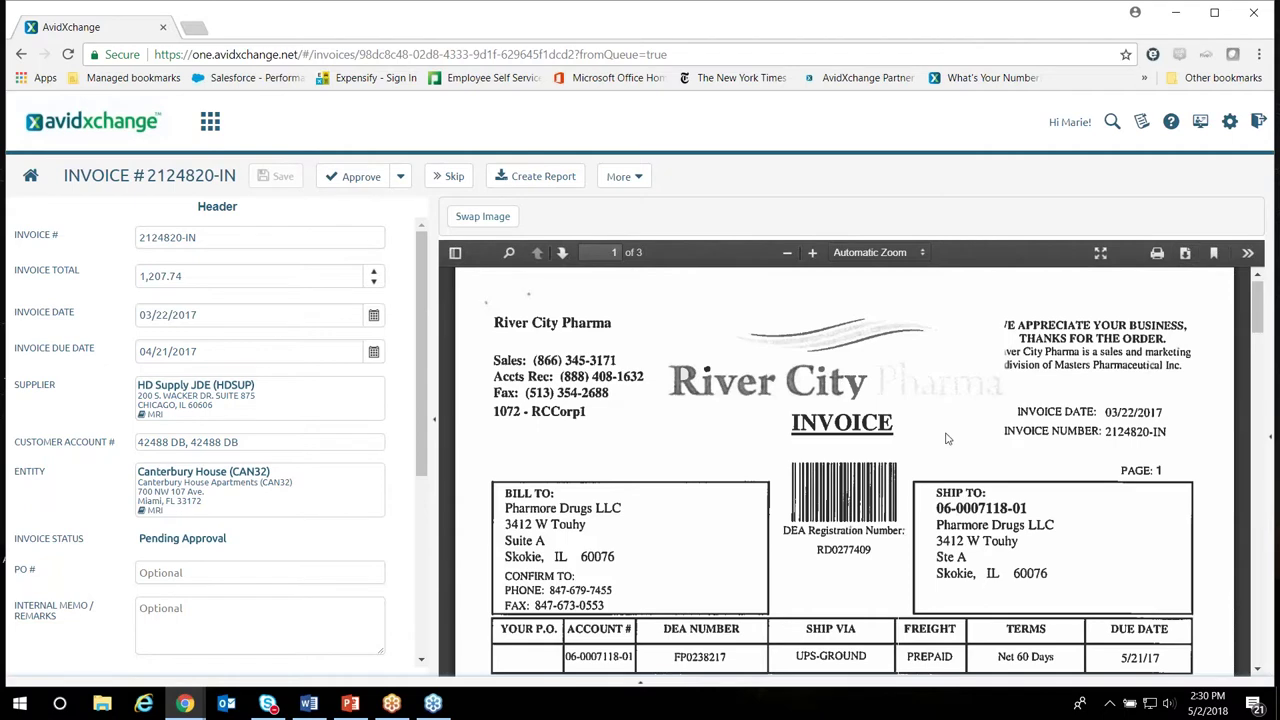
{"action": "scroll", "coordinate": [948, 438], "scroll_direction": "down", "scroll_amount": 10}
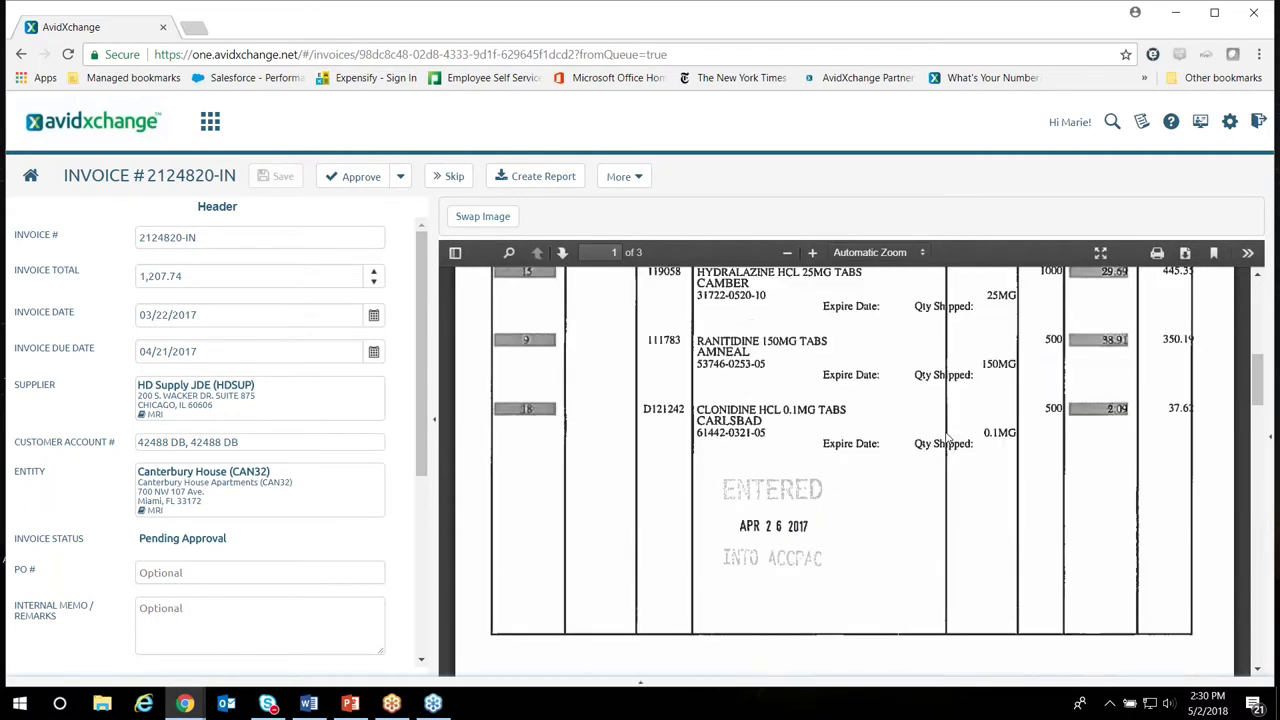
{"action": "scroll", "coordinate": [948, 438], "scroll_direction": "down", "scroll_amount": 5}
{"action": "scroll", "coordinate": [948, 438], "scroll_direction": "up", "scroll_amount": 8}
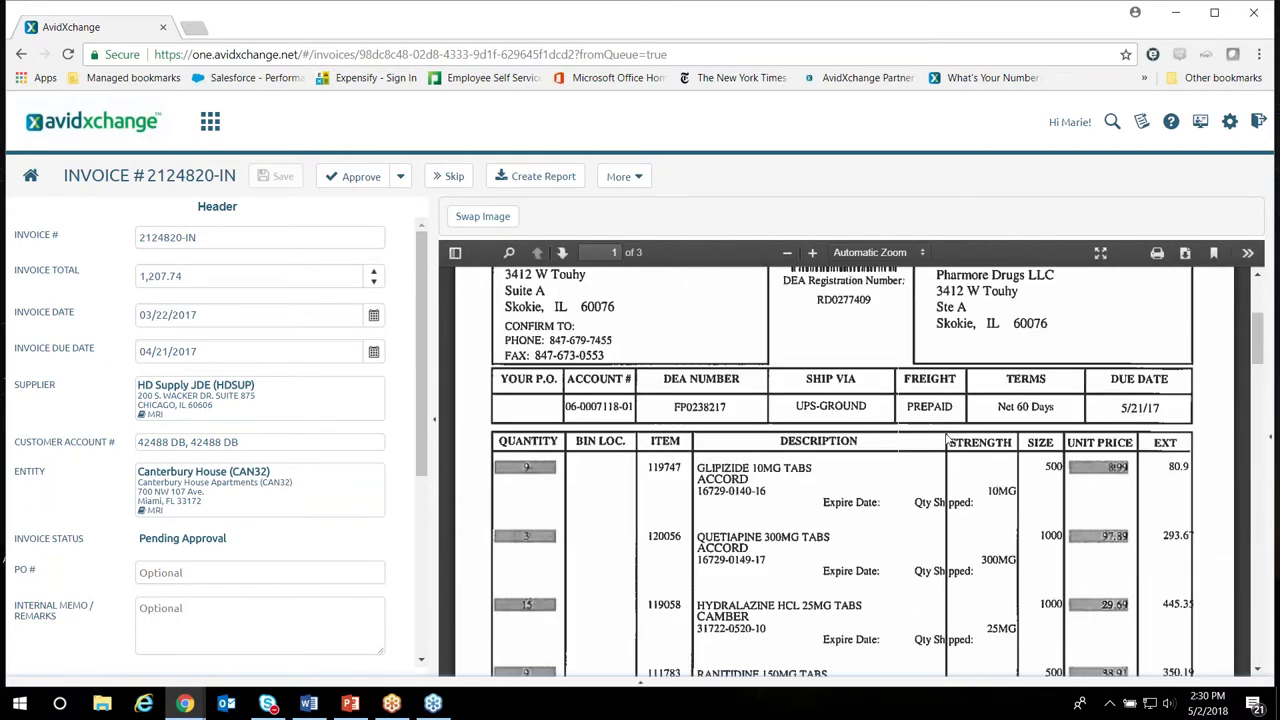
{"action": "scroll", "coordinate": [948, 438], "scroll_direction": "up", "scroll_amount": 5}
Check the invoice header fields, from the invoice total and dates to the PO number.
{"action": "left_click", "coordinate": [196, 275]}
{"action": "key", "text": "ctrl+a"}
{"action": "key", "text": "Tab"}
{"action": "key", "text": "Tab"}
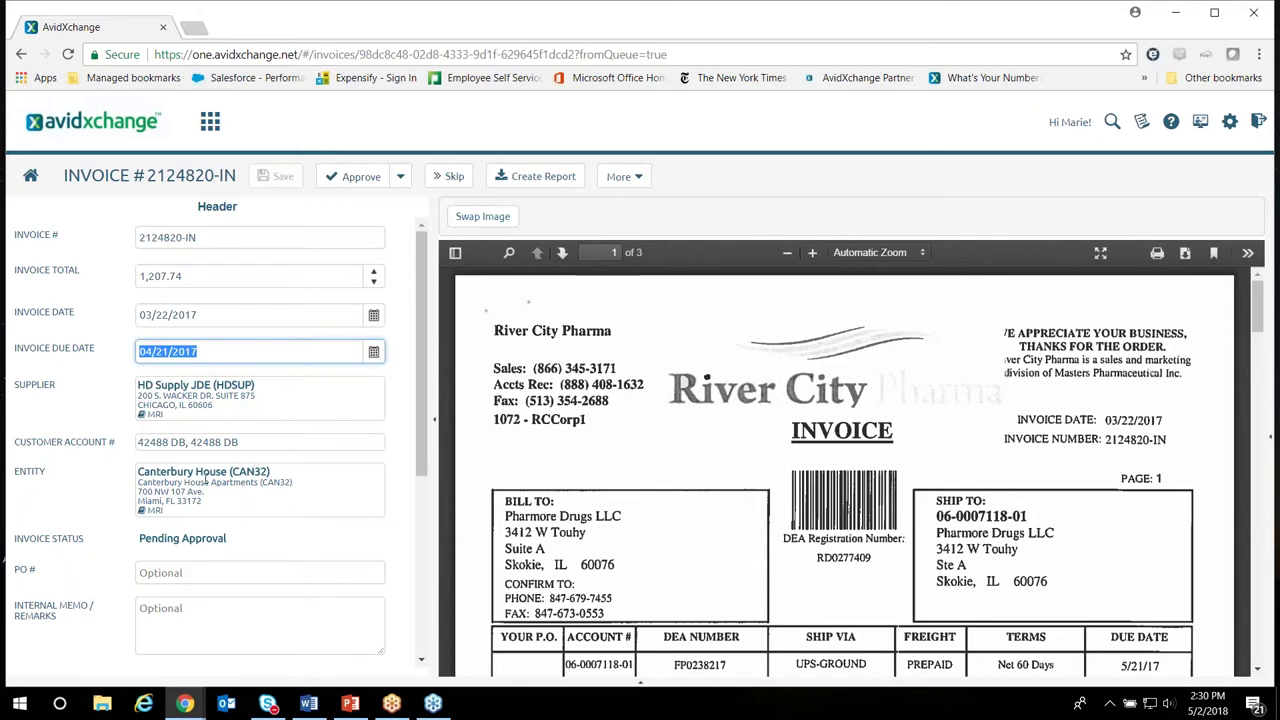
{"action": "left_click", "coordinate": [210, 574]}
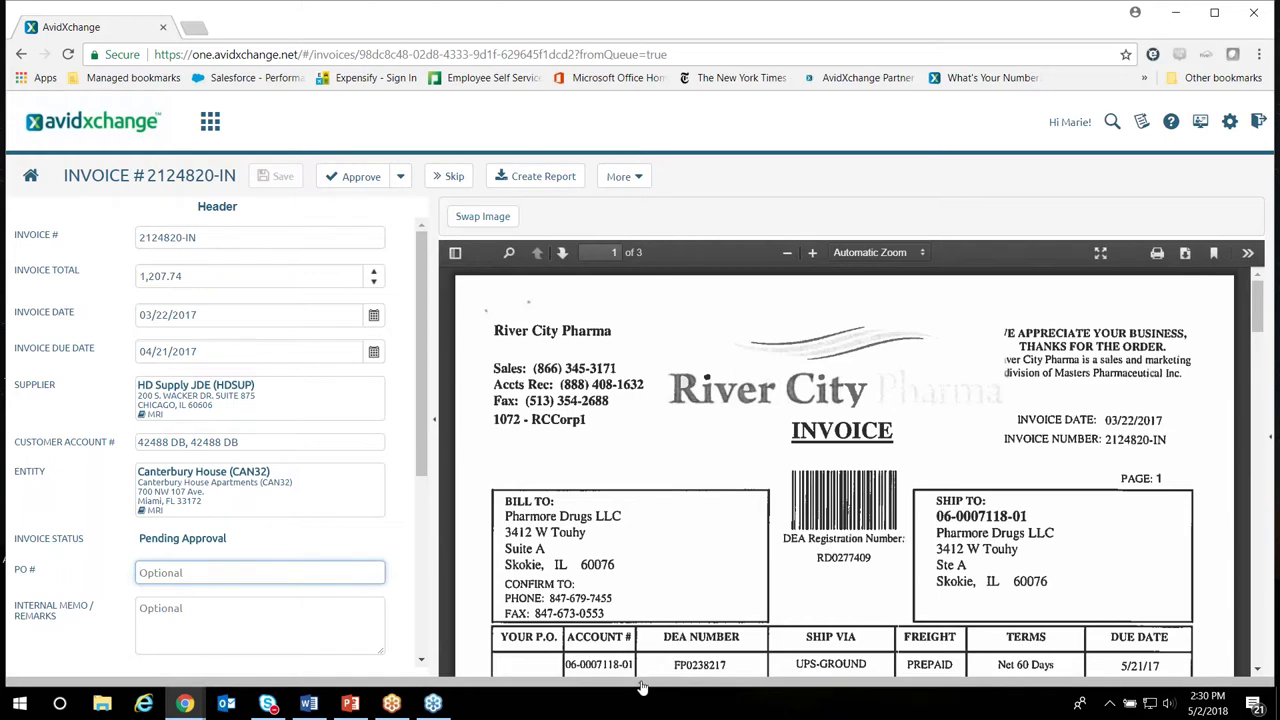
Reopen the lower detail pane and add three distribution lines to the invoice.
{"action": "left_click", "coordinate": [641, 684]}
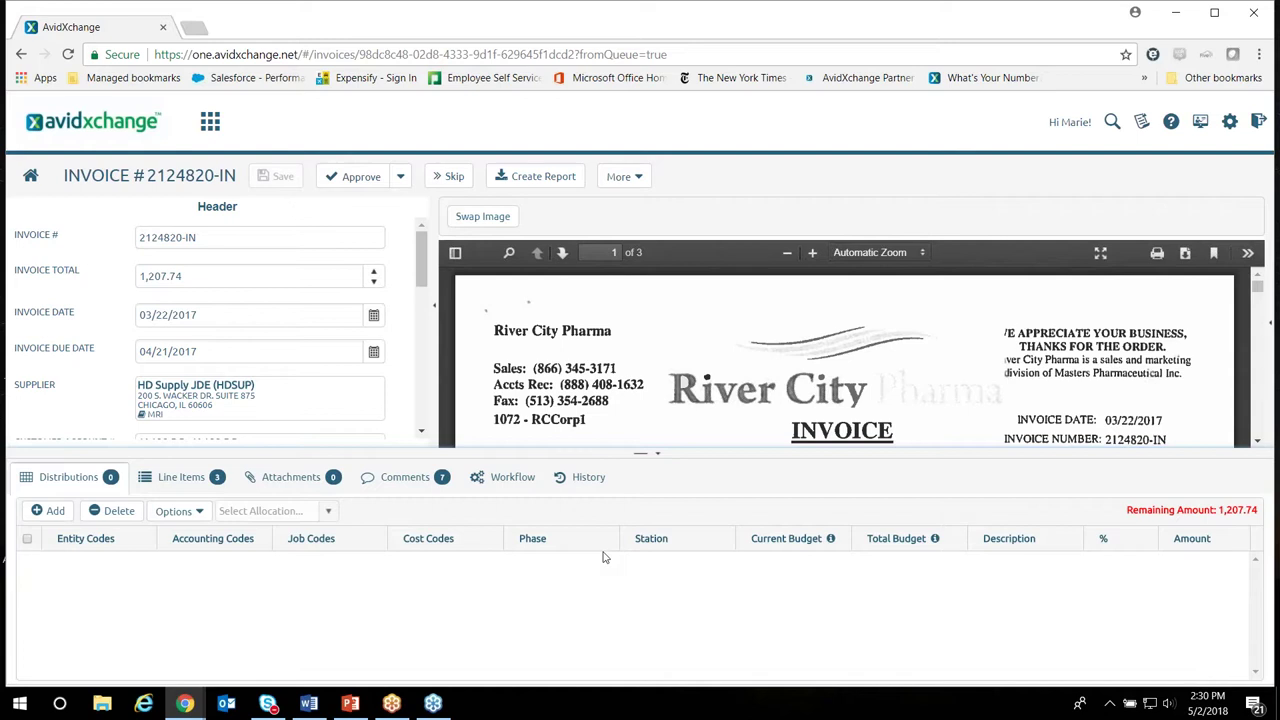
{"action": "double_click", "coordinate": [55, 511]}
{"action": "left_click", "coordinate": [55, 511]}
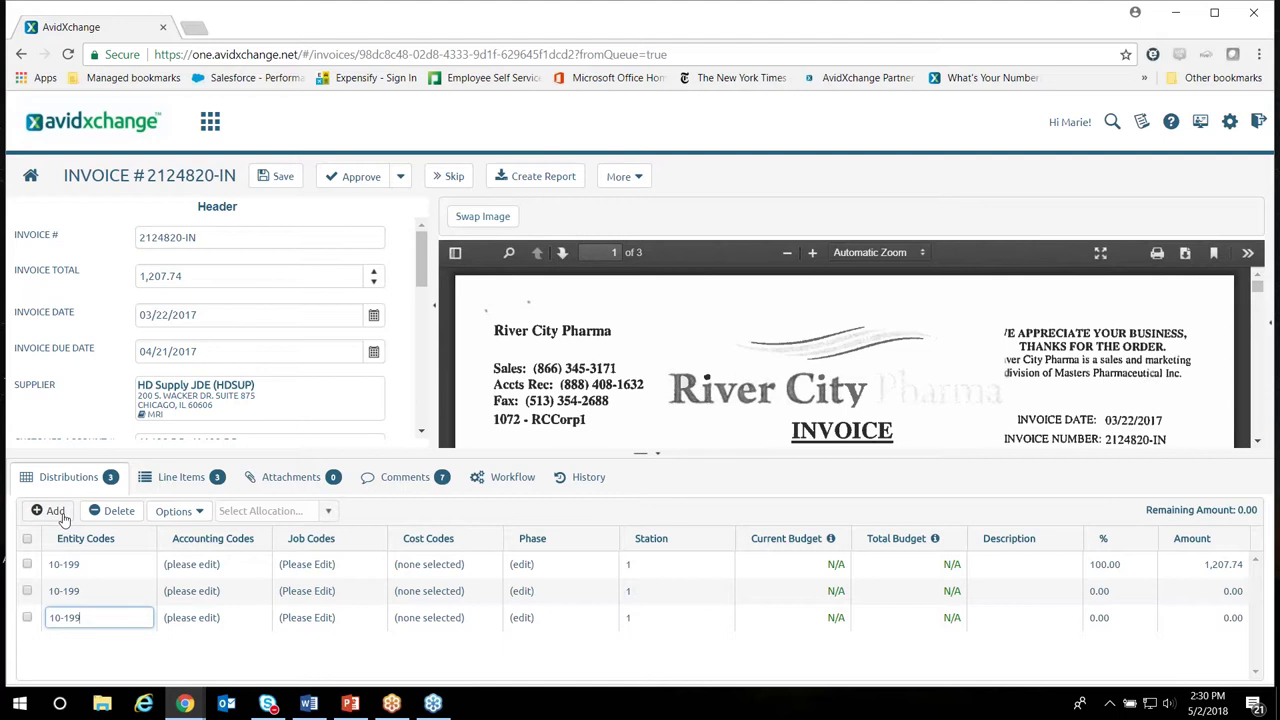
Review the invoice's attachments and its logged comments, highlighting the date and time of the newest comment.
{"action": "left_click", "coordinate": [320, 482]}
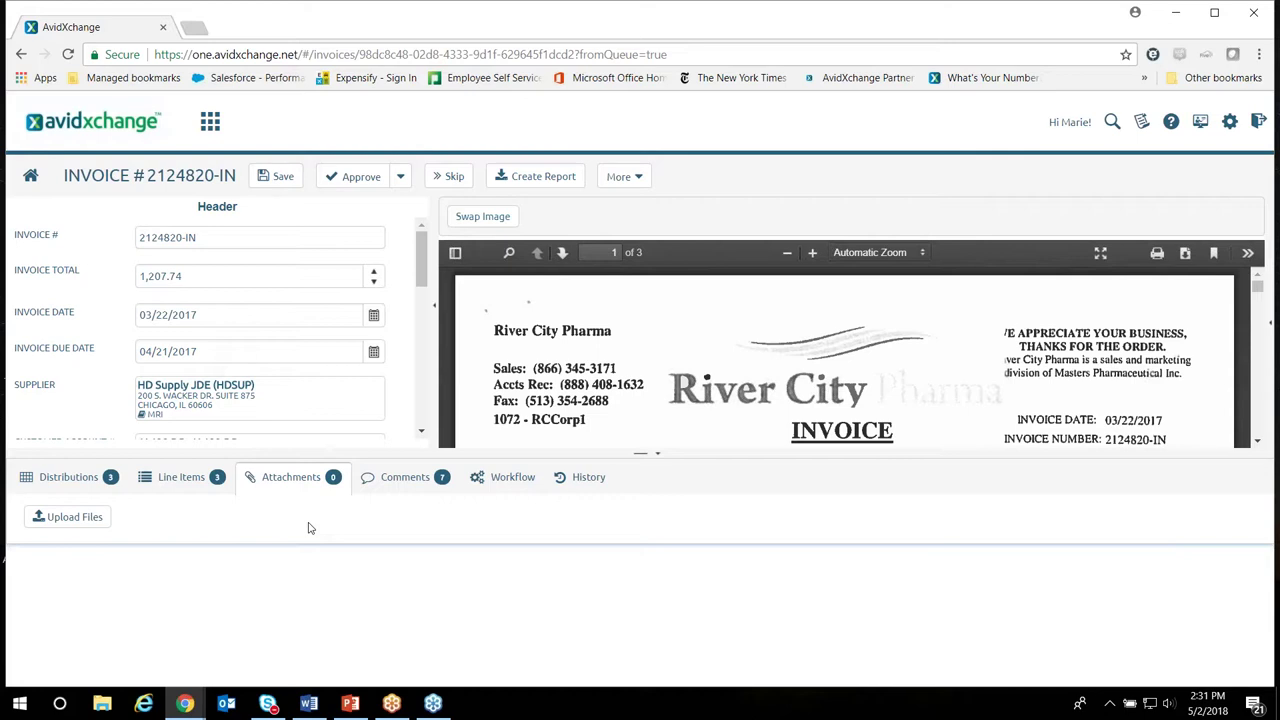
{"action": "left_click", "coordinate": [405, 480]}
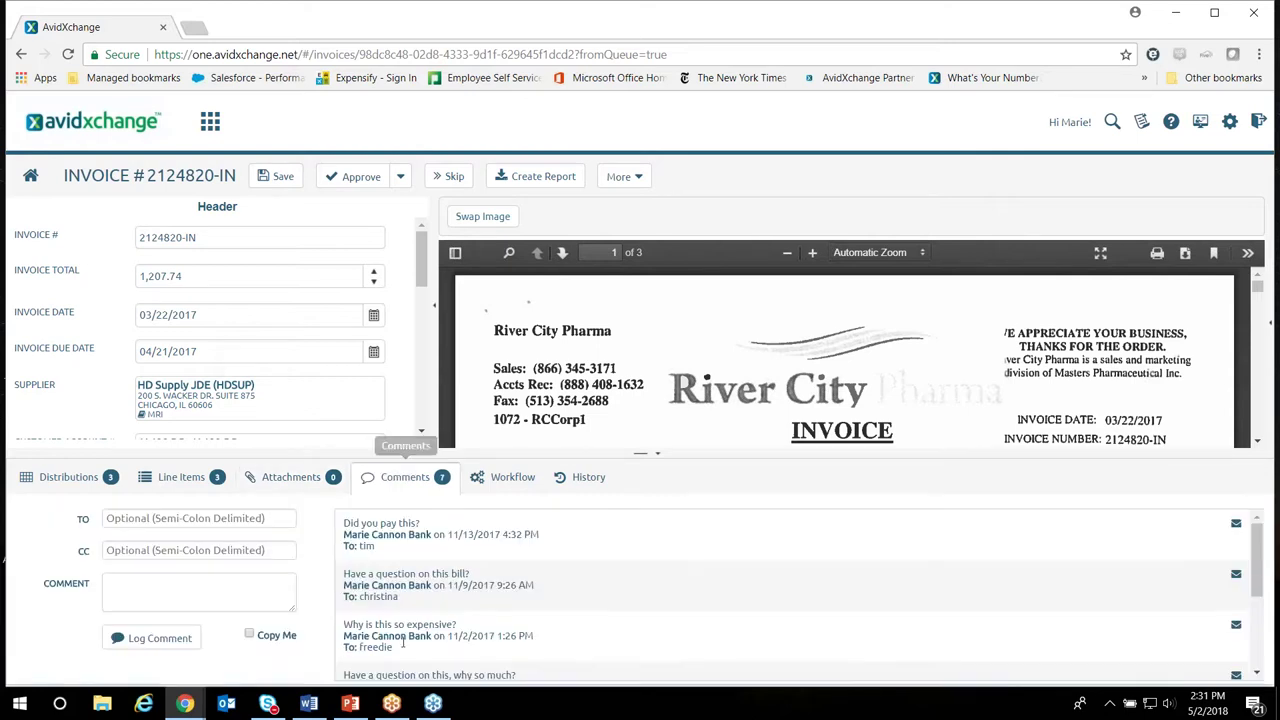
{"action": "scroll", "coordinate": [663, 585], "scroll_direction": "down", "scroll_amount": 3}
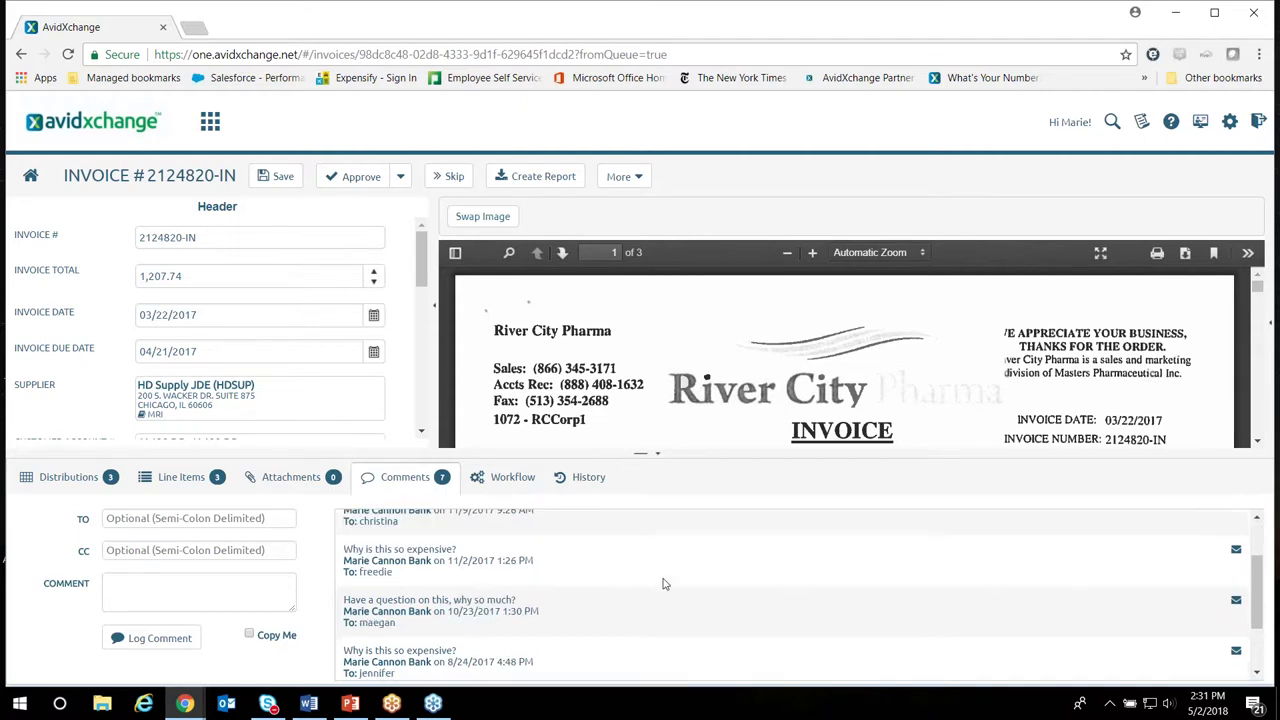
{"action": "scroll", "coordinate": [663, 583], "scroll_direction": "up", "scroll_amount": 3}
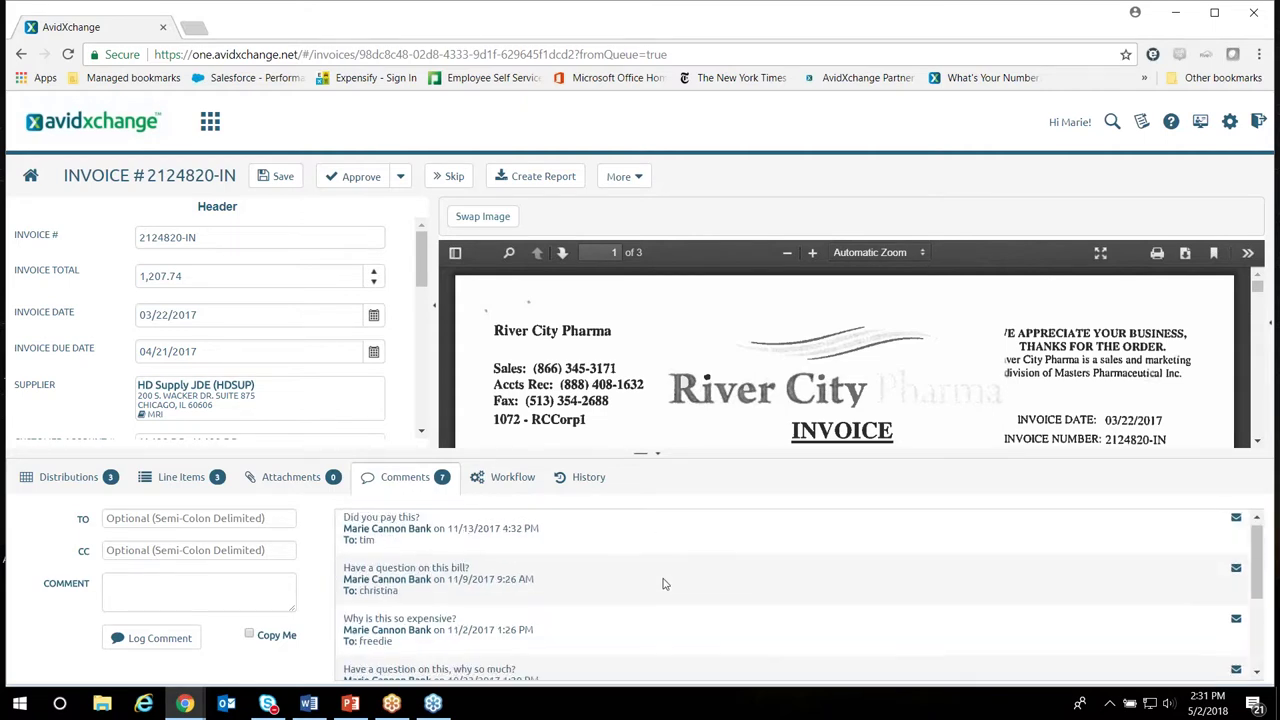
{"action": "triple_click", "coordinate": [549, 536]}
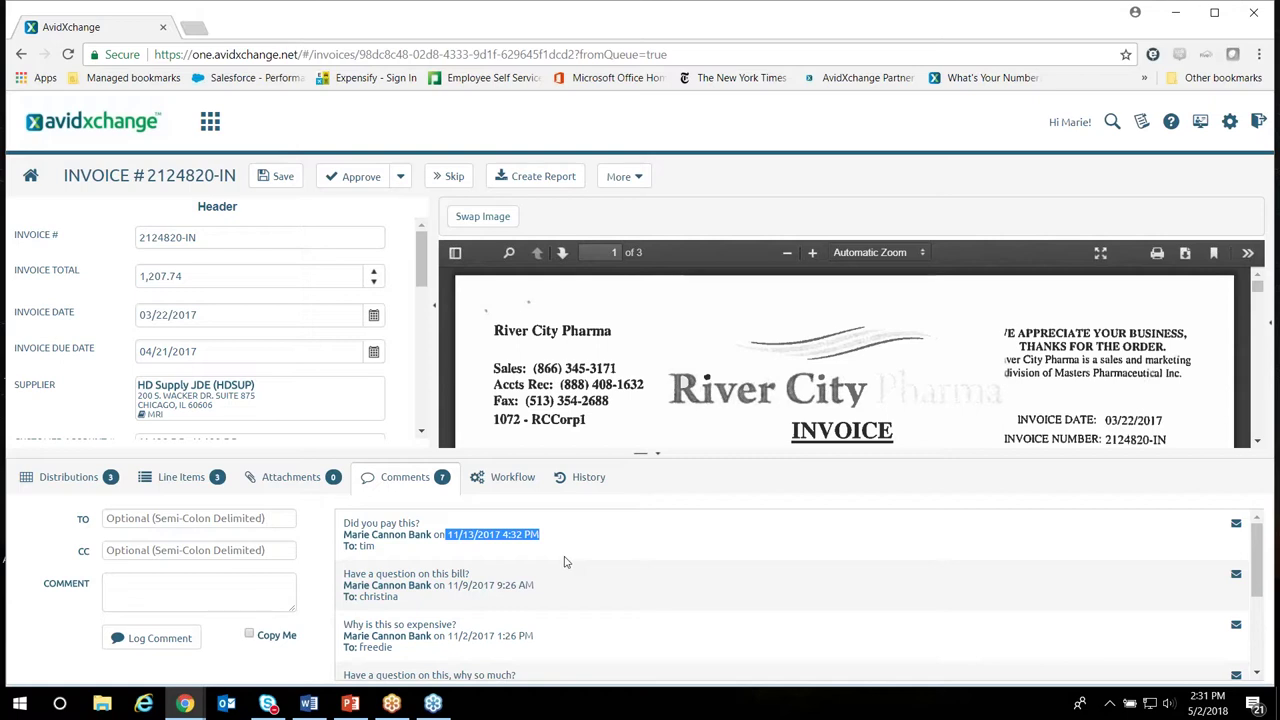
Examine the invoice's workflow steps in an enlarged pane, its additional invoice actions, and the amount threshold of step 3.
{"action": "left_click", "coordinate": [510, 477]}
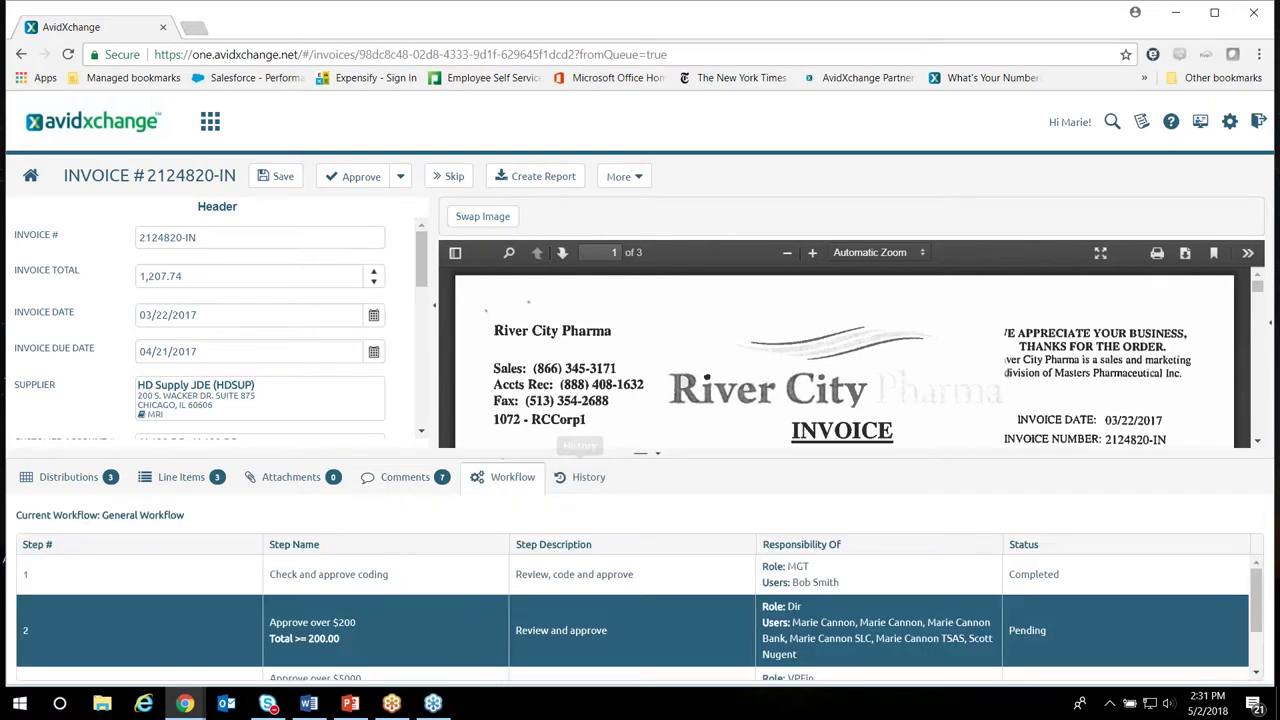
{"action": "left_click_drag", "start_coordinate": [645, 453], "coordinate": [645, 398]}
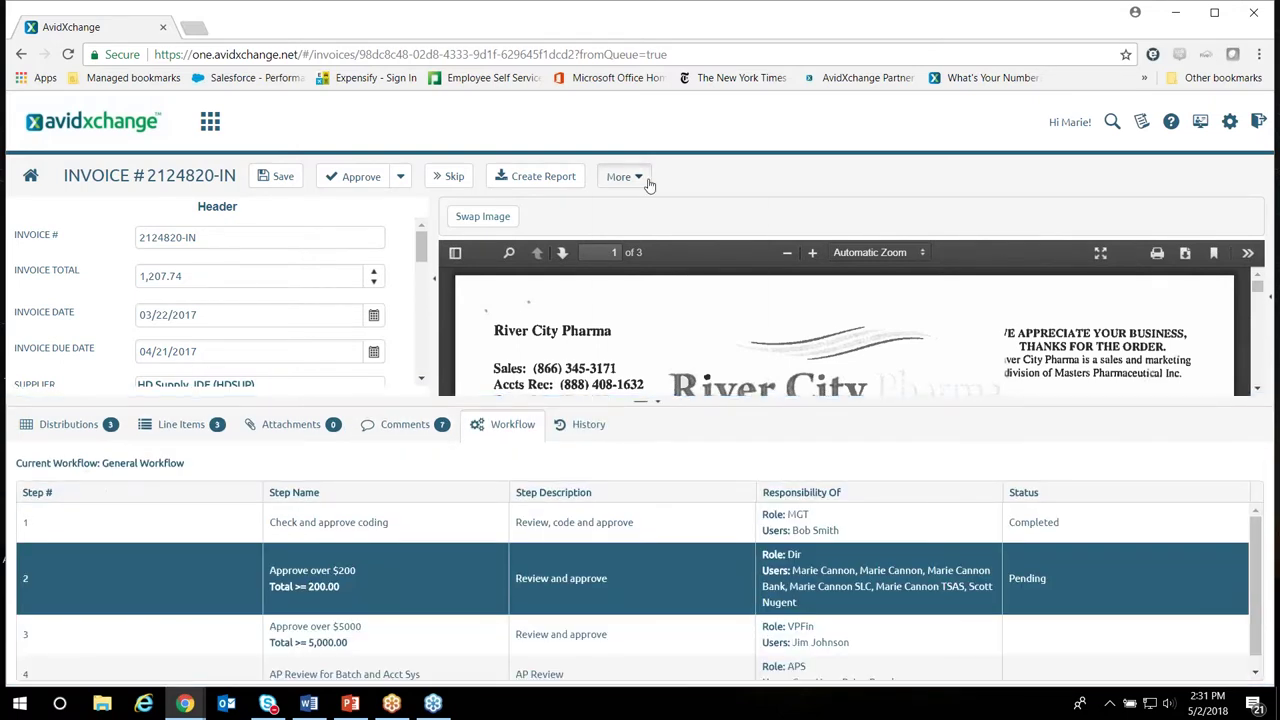
{"action": "left_click", "coordinate": [649, 180]}
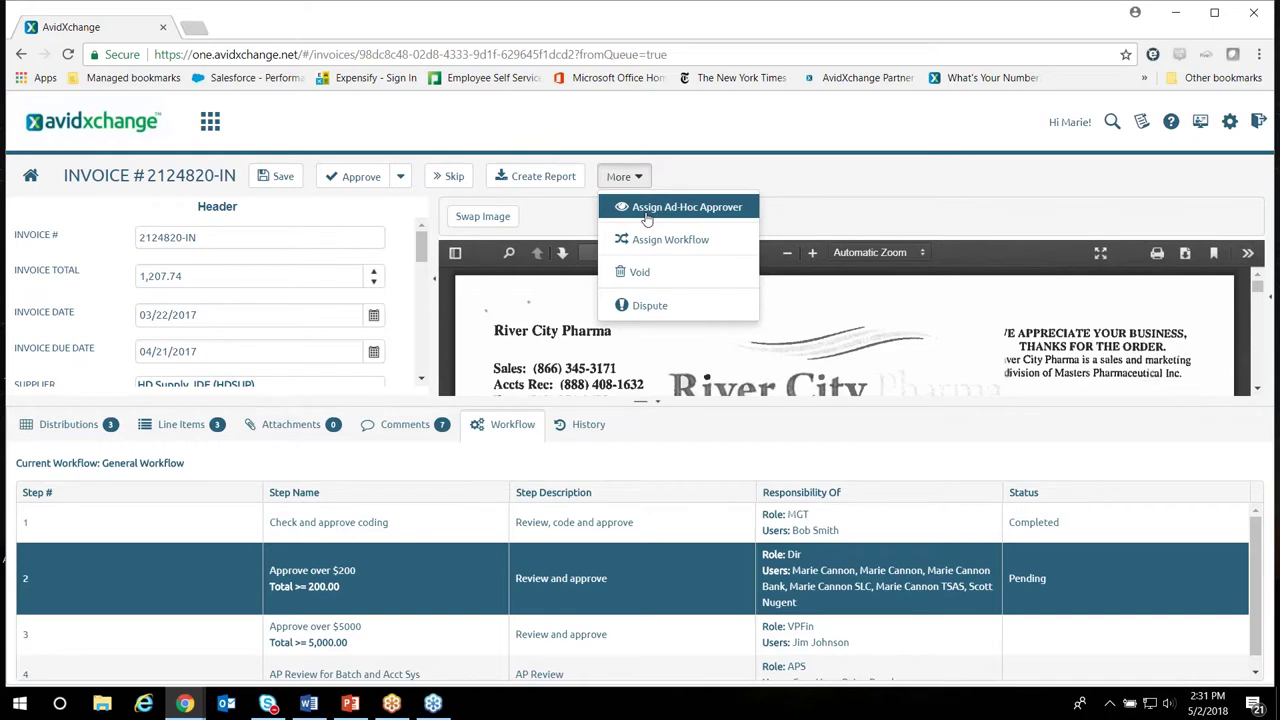
{"action": "left_click_drag", "start_coordinate": [870, 401], "coordinate": [872, 320]}
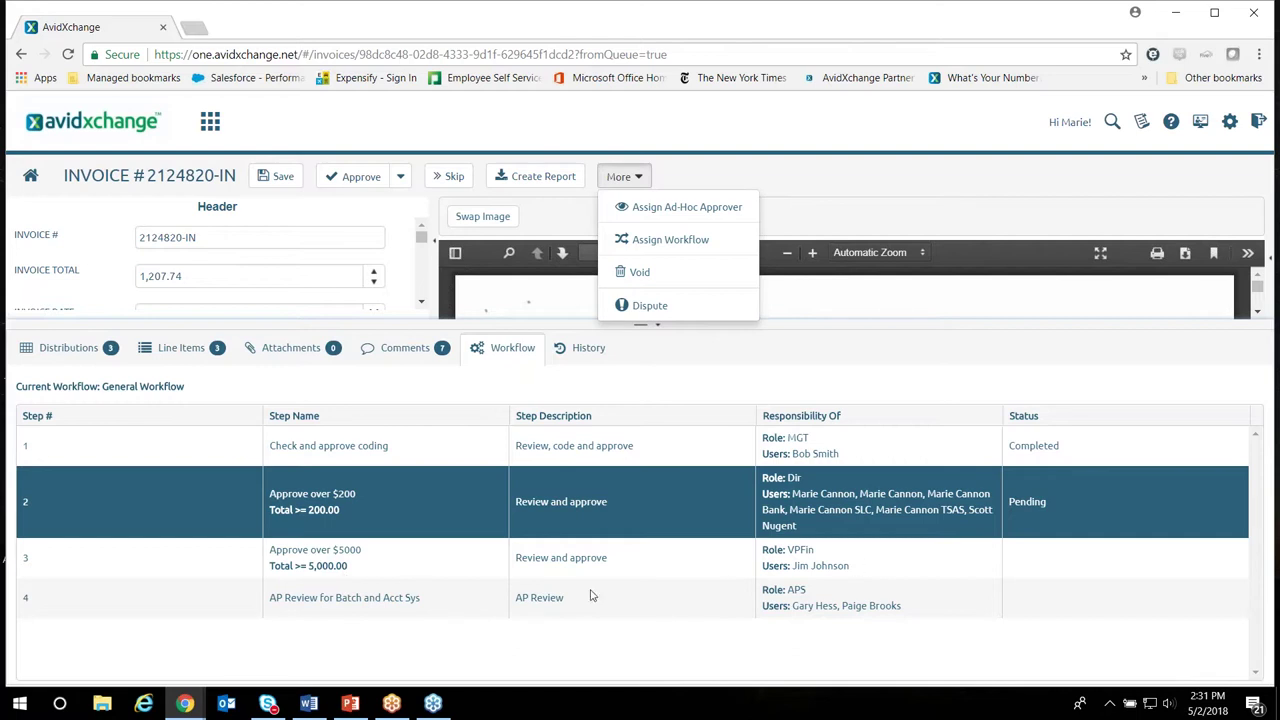
{"action": "left_click_drag", "start_coordinate": [360, 568], "coordinate": [294, 568]}
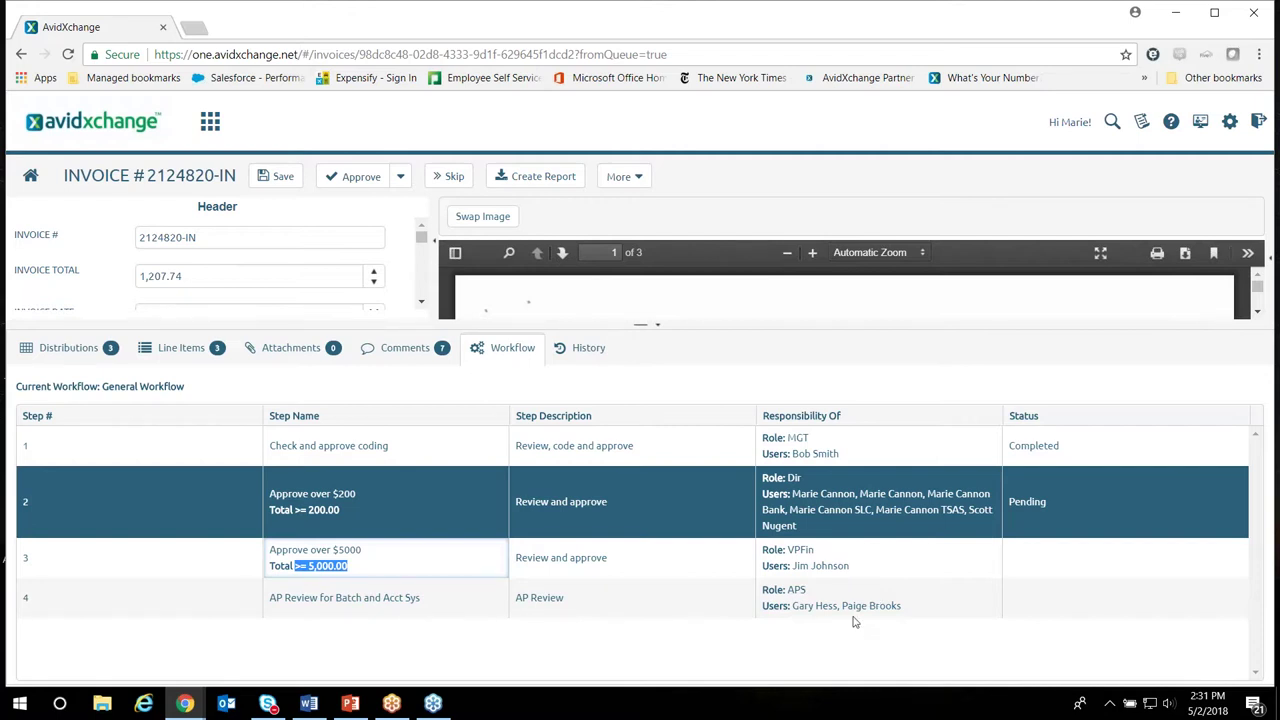
Show the invoice's detailed history in an enlarged pane and check who performed the upload entry and when.
{"action": "left_click", "coordinate": [575, 349]}
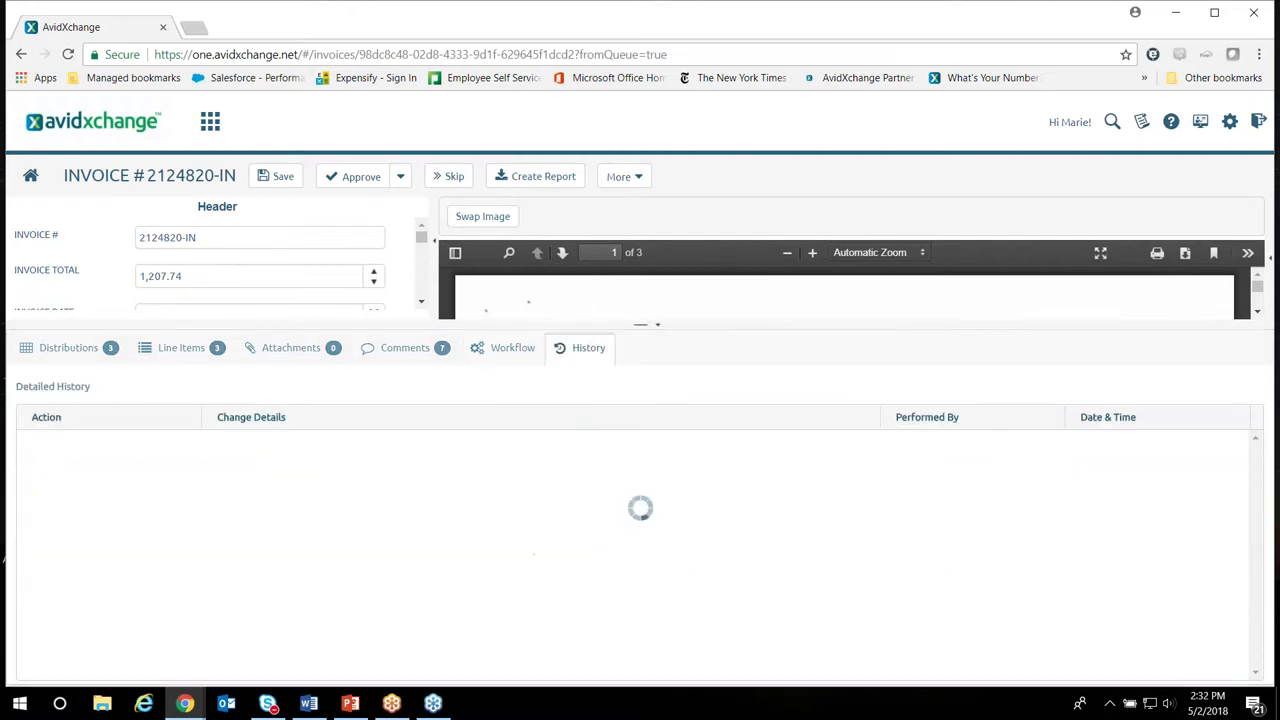
{"action": "left_click", "coordinate": [650, 325]}
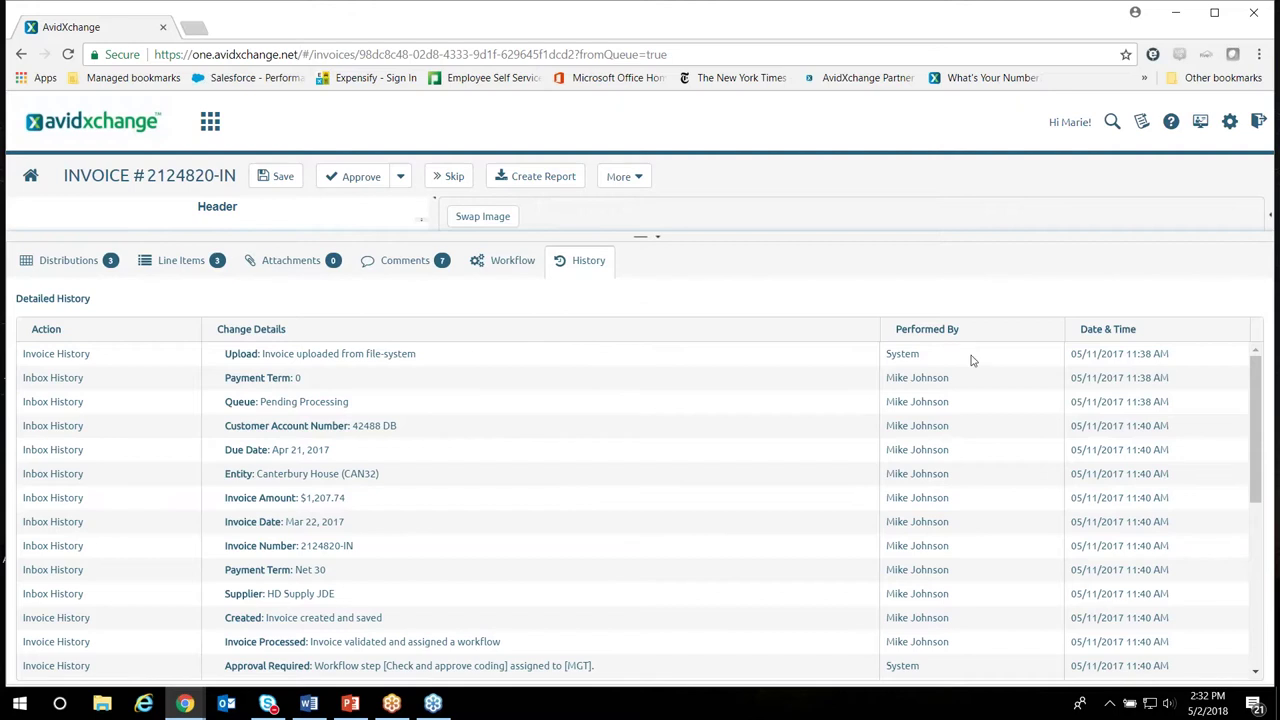
{"action": "double_click", "coordinate": [903, 354]}
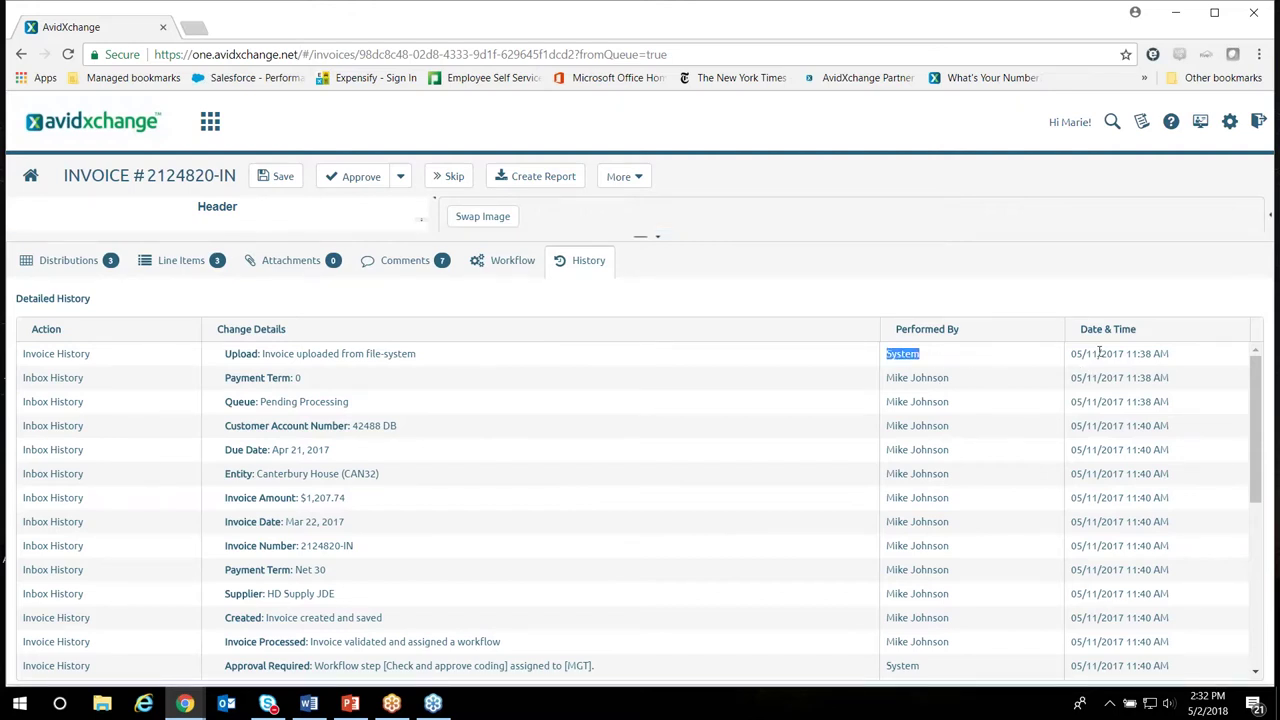
{"action": "left_click_drag", "start_coordinate": [1091, 354], "coordinate": [1170, 355]}
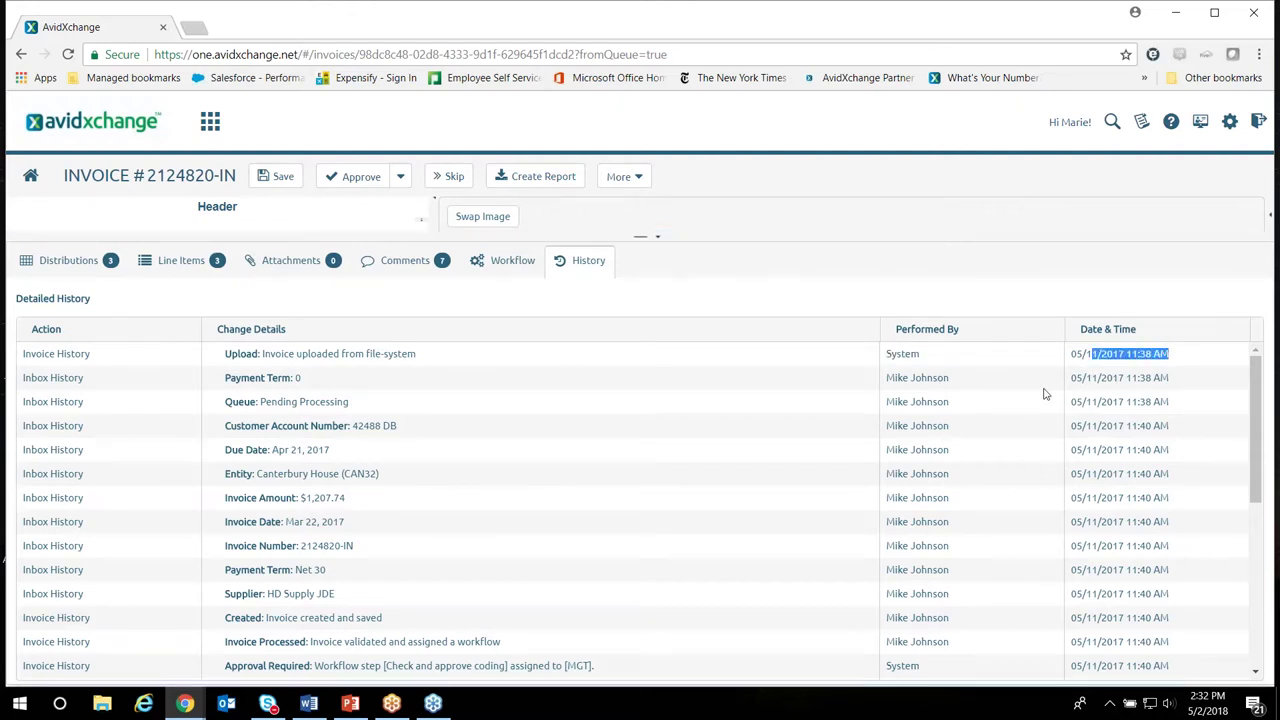
{"action": "scroll", "coordinate": [1003, 391], "scroll_direction": "down", "scroll_amount": 3}
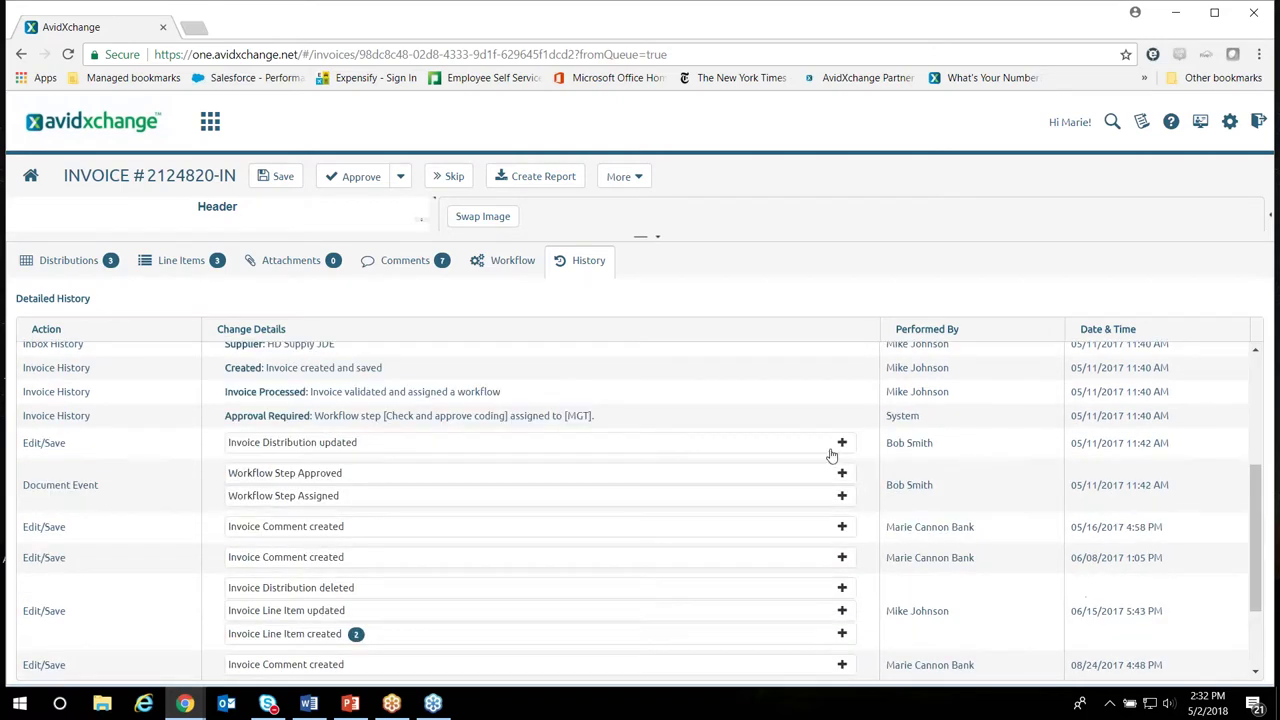
Expand the history details for the updated distribution, the approved workflow step and the deleted distribution.
{"action": "left_click", "coordinate": [845, 449]}
{"action": "scroll", "coordinate": [831, 454], "scroll_direction": "down", "scroll_amount": 3}
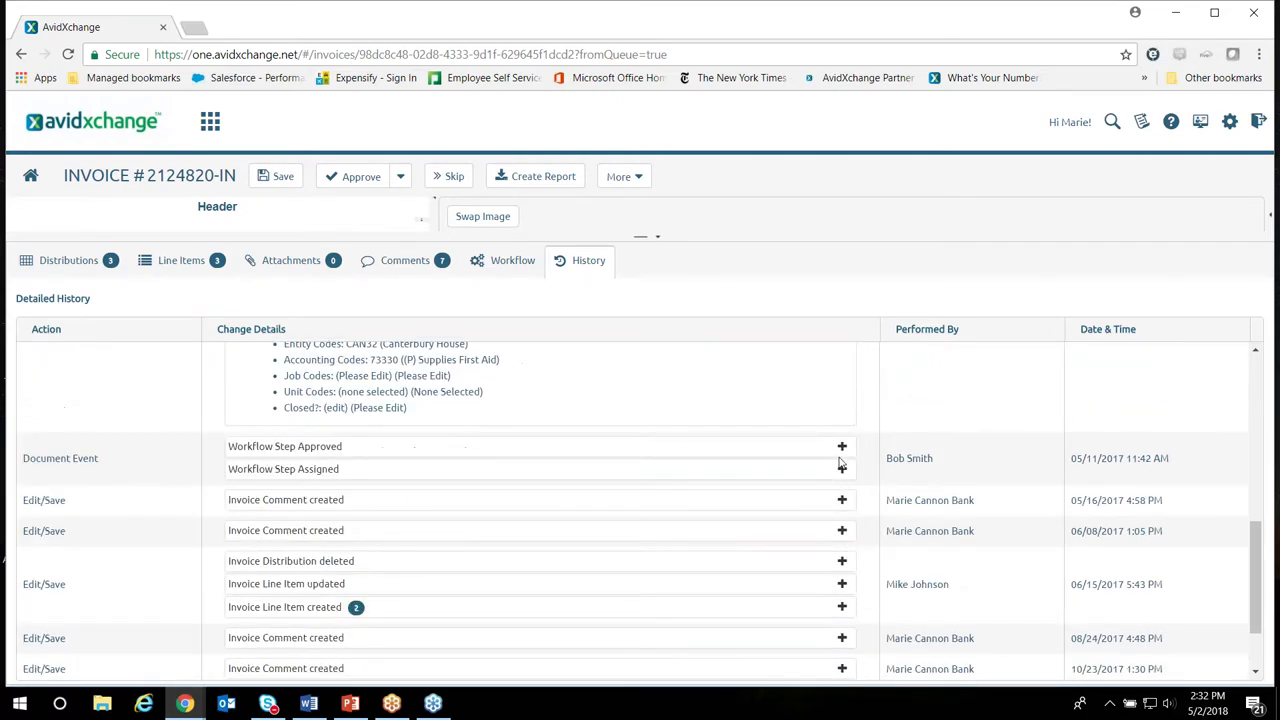
{"action": "left_click", "coordinate": [842, 447]}
{"action": "scroll", "coordinate": [843, 470], "scroll_direction": "down", "scroll_amount": 2}
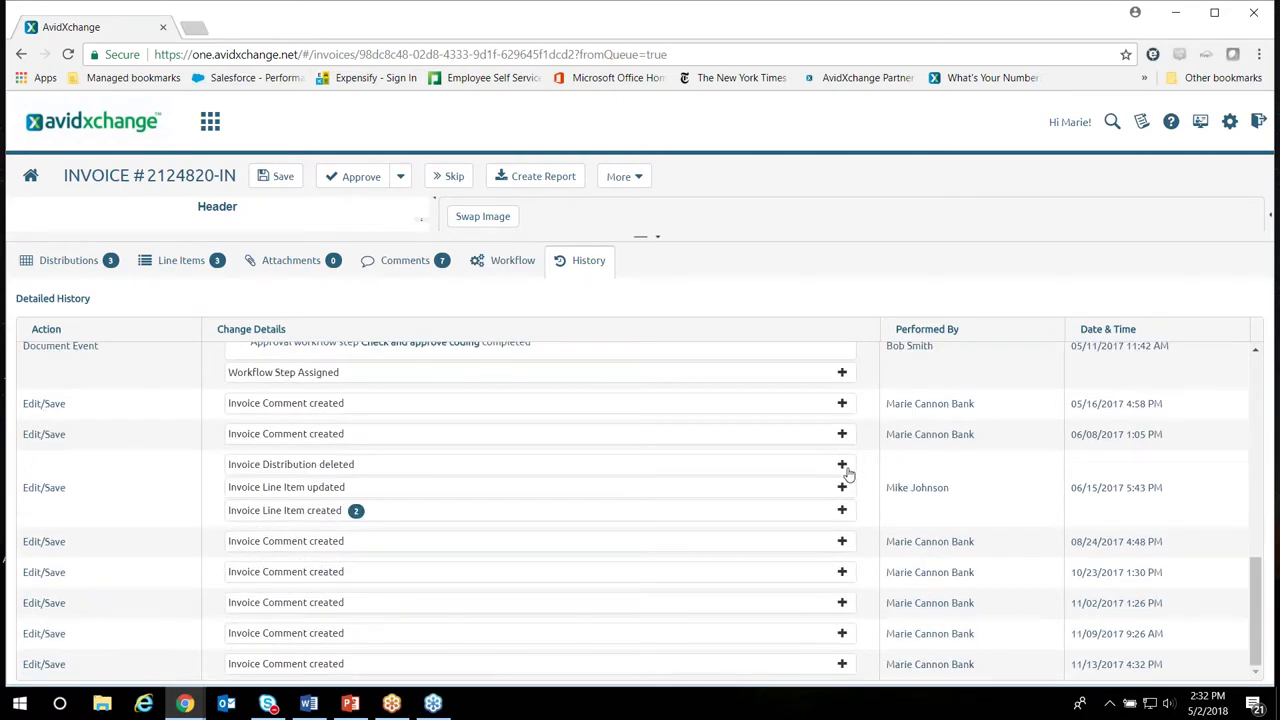
{"action": "left_click", "coordinate": [843, 466]}
Go to the advanced search page, abandoning the unsaved invoice changes.
{"action": "left_click", "coordinate": [1113, 123]}
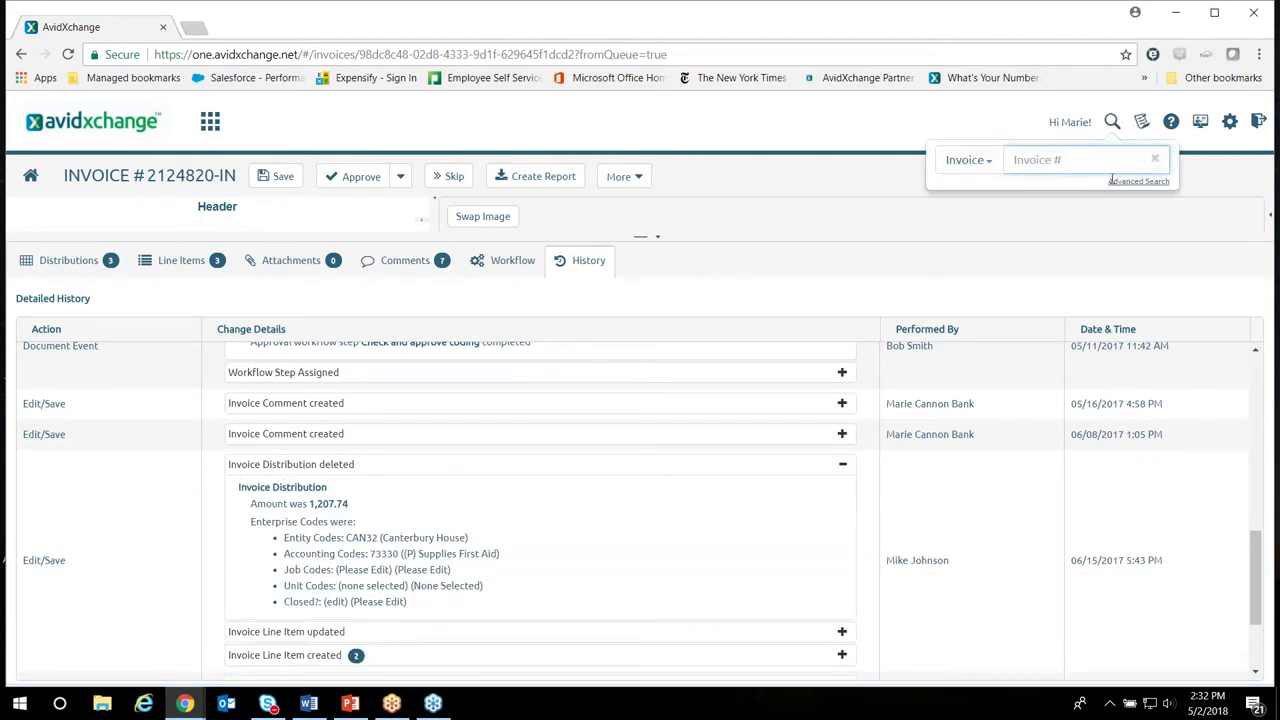
{"action": "left_click", "coordinate": [1112, 181]}
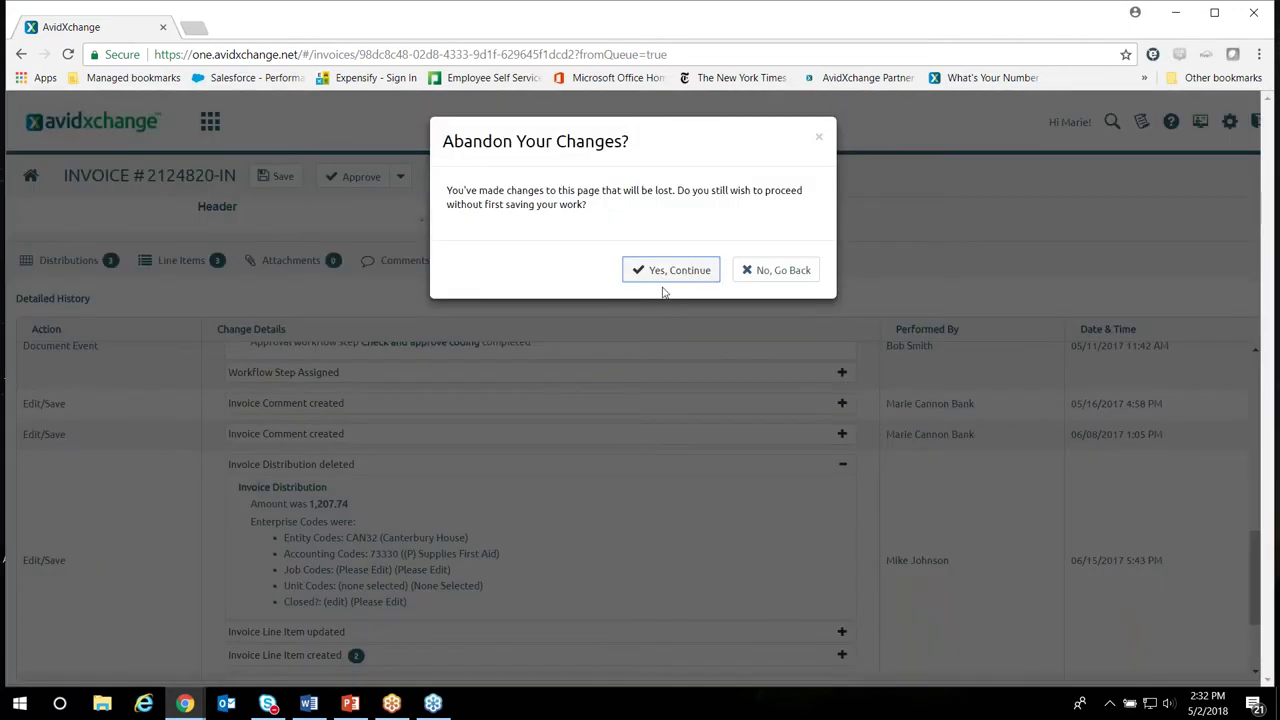
{"action": "left_click", "coordinate": [662, 272]}
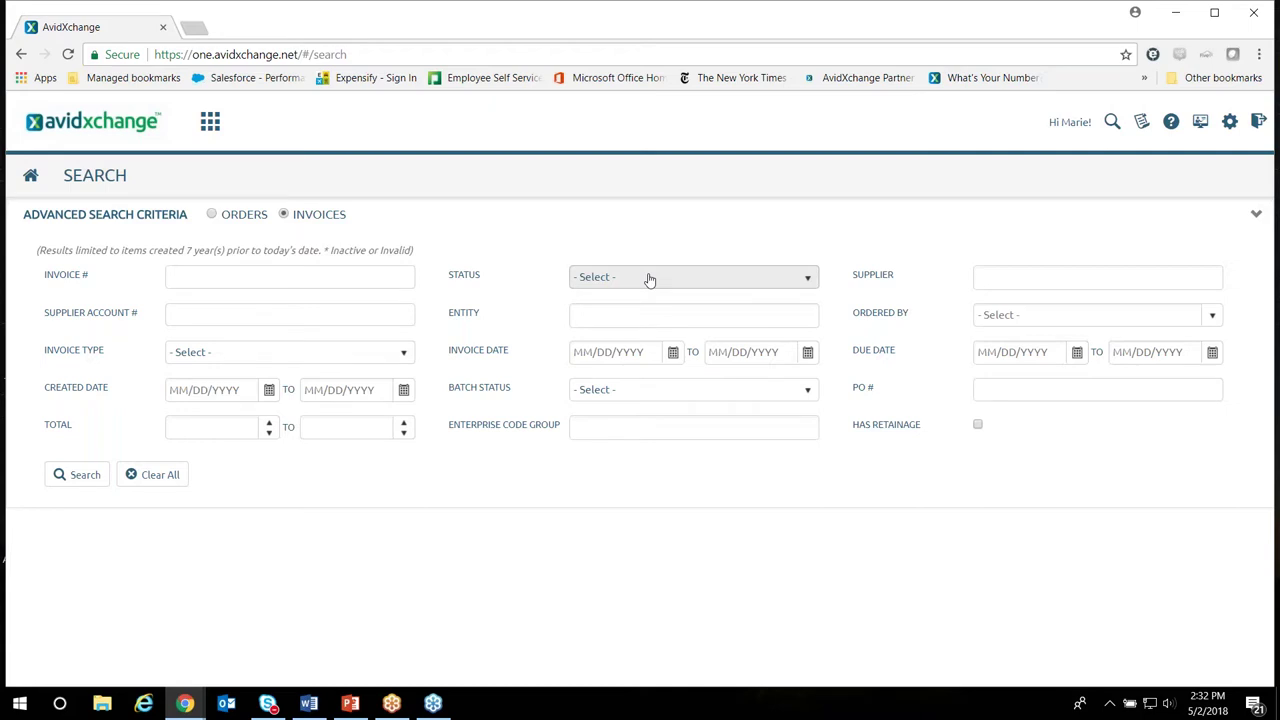
Search for invoices with the status Approved, leaving the invoice number and supplier criteria empty.
{"action": "left_click", "coordinate": [649, 279]}
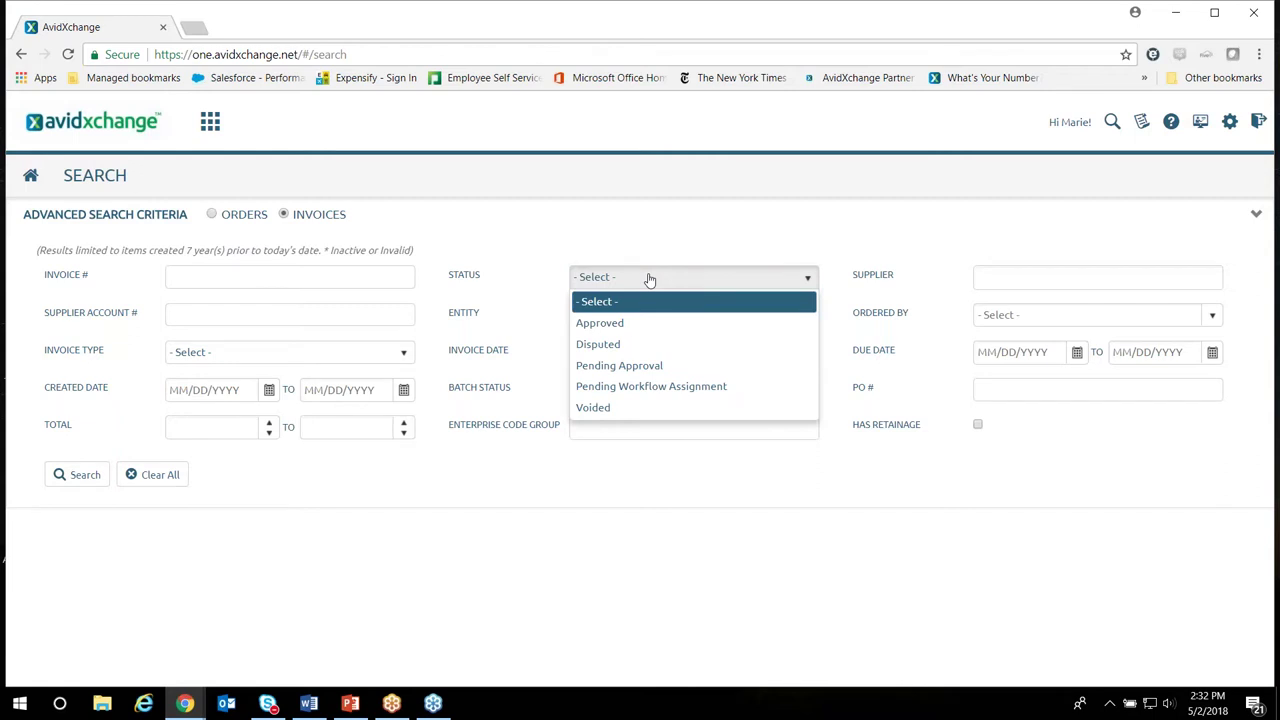
{"action": "left_click", "coordinate": [624, 322]}
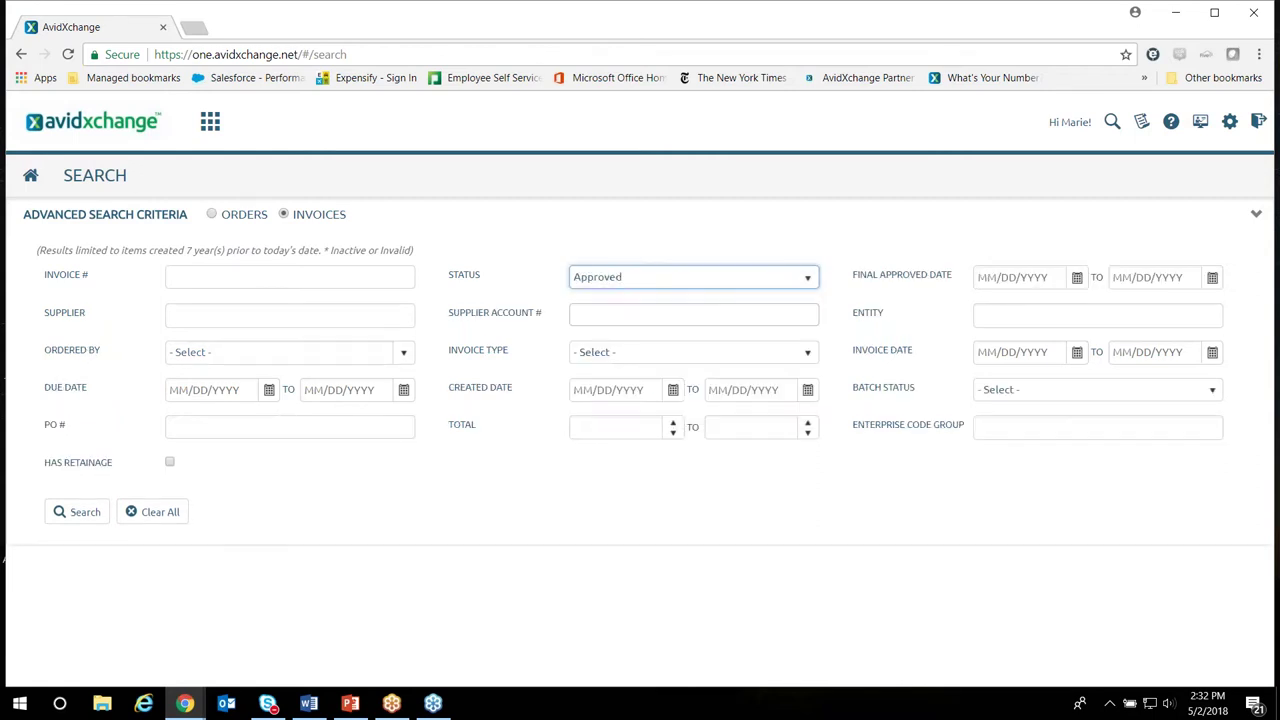
{"action": "left_click", "coordinate": [192, 270]}
{"action": "left_click", "coordinate": [208, 312]}
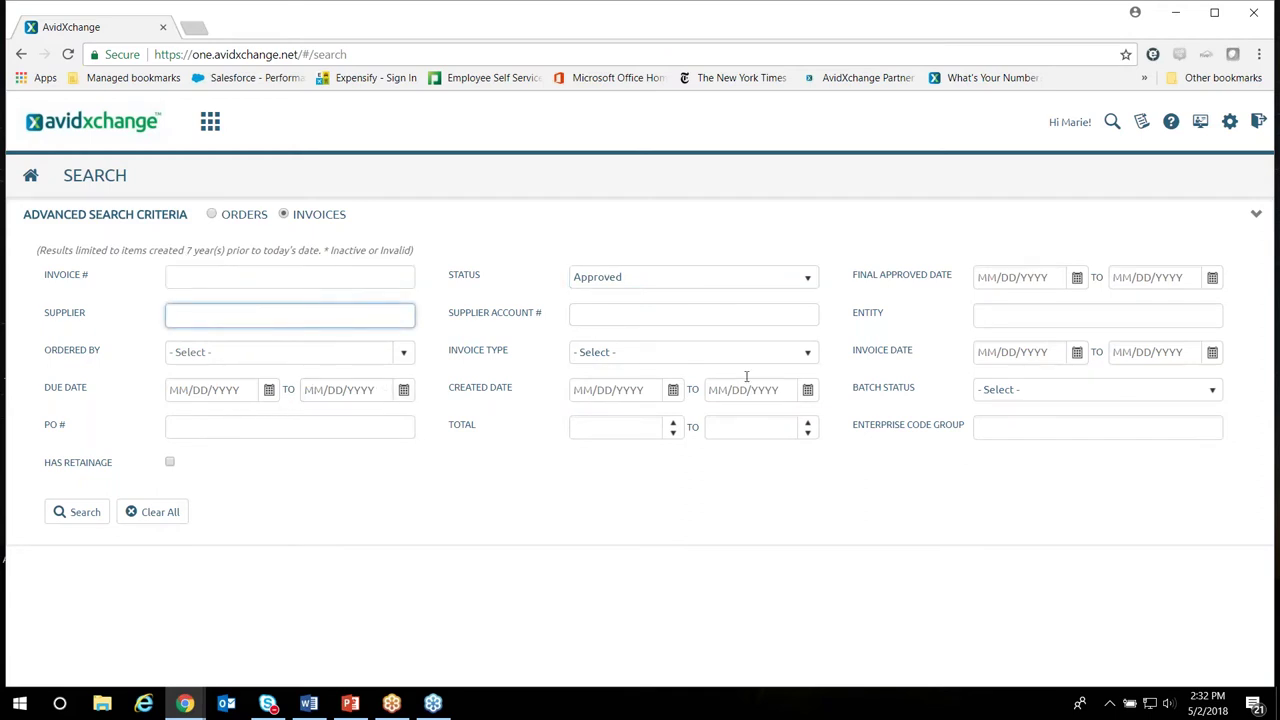
{"action": "left_click", "coordinate": [78, 512]}
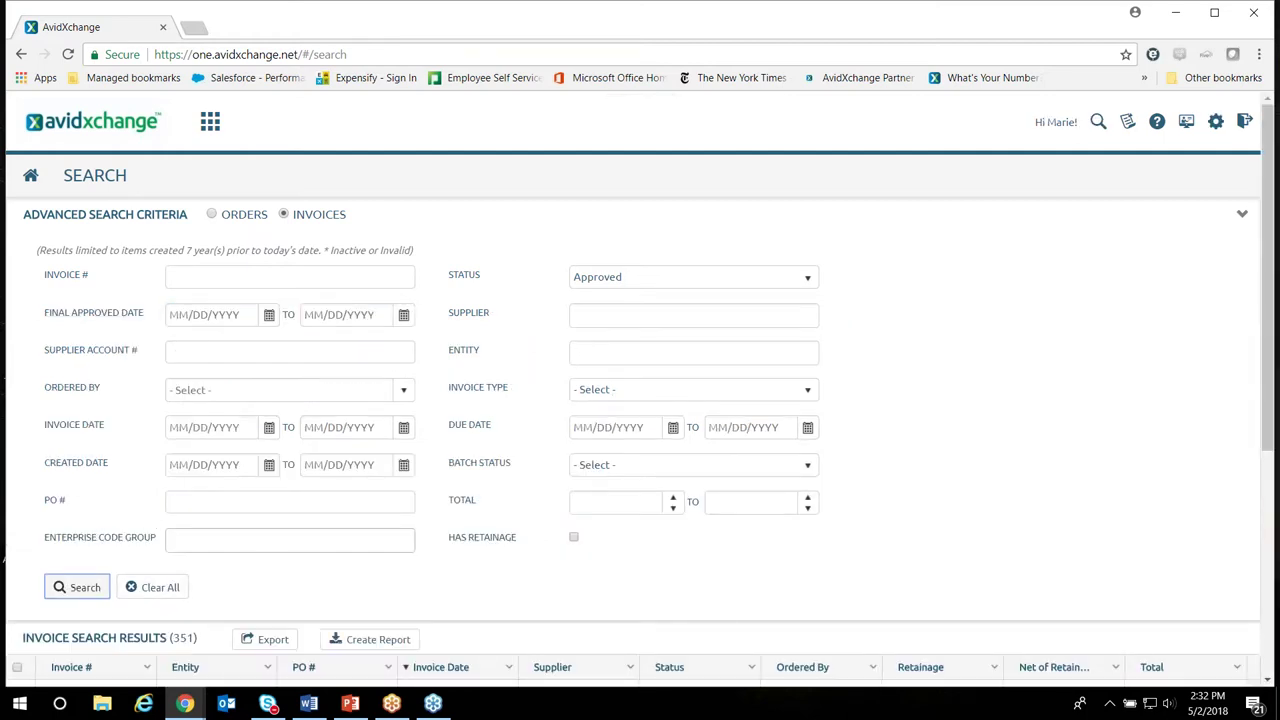
Create a report for the first four approved invoices, including image, summary, header, line items, accounting distributions, history and payment details.
{"action": "scroll", "coordinate": [346, 554], "scroll_direction": "down", "scroll_amount": 3}
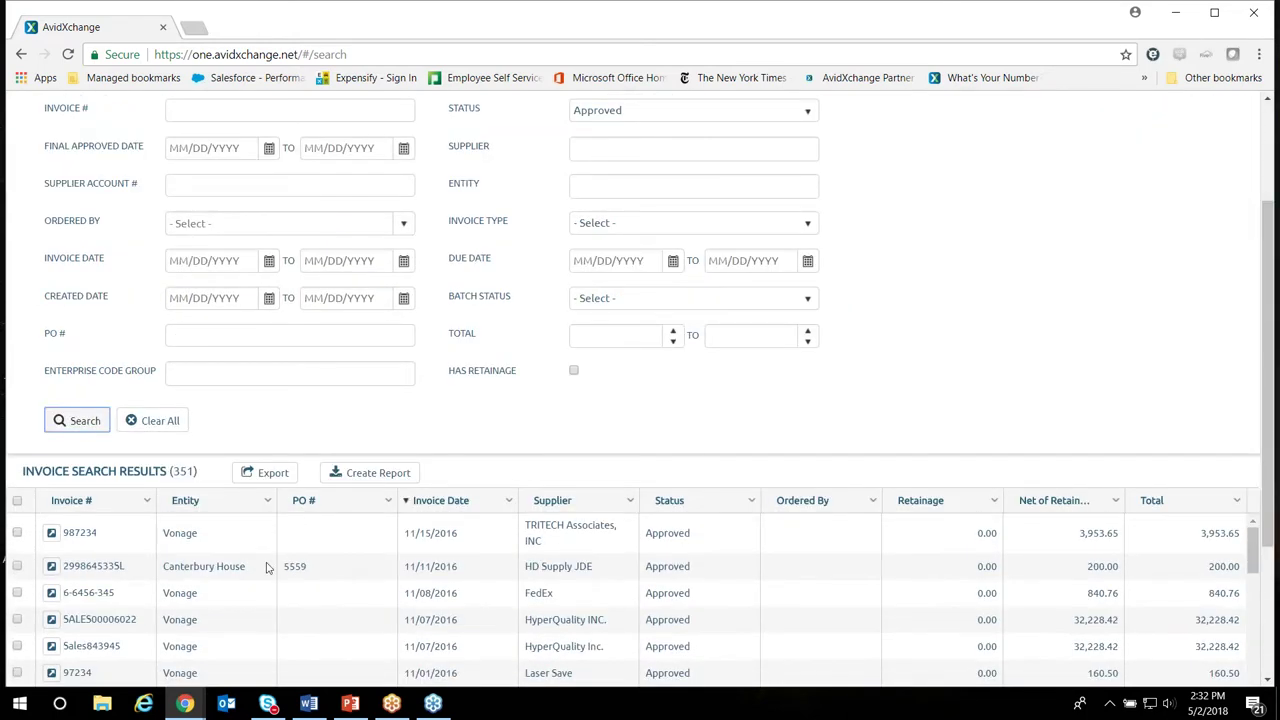
{"action": "left_click", "coordinate": [17, 533]}
{"action": "left_click", "coordinate": [17, 566]}
{"action": "left_click", "coordinate": [17, 593]}
{"action": "left_click", "coordinate": [18, 619]}
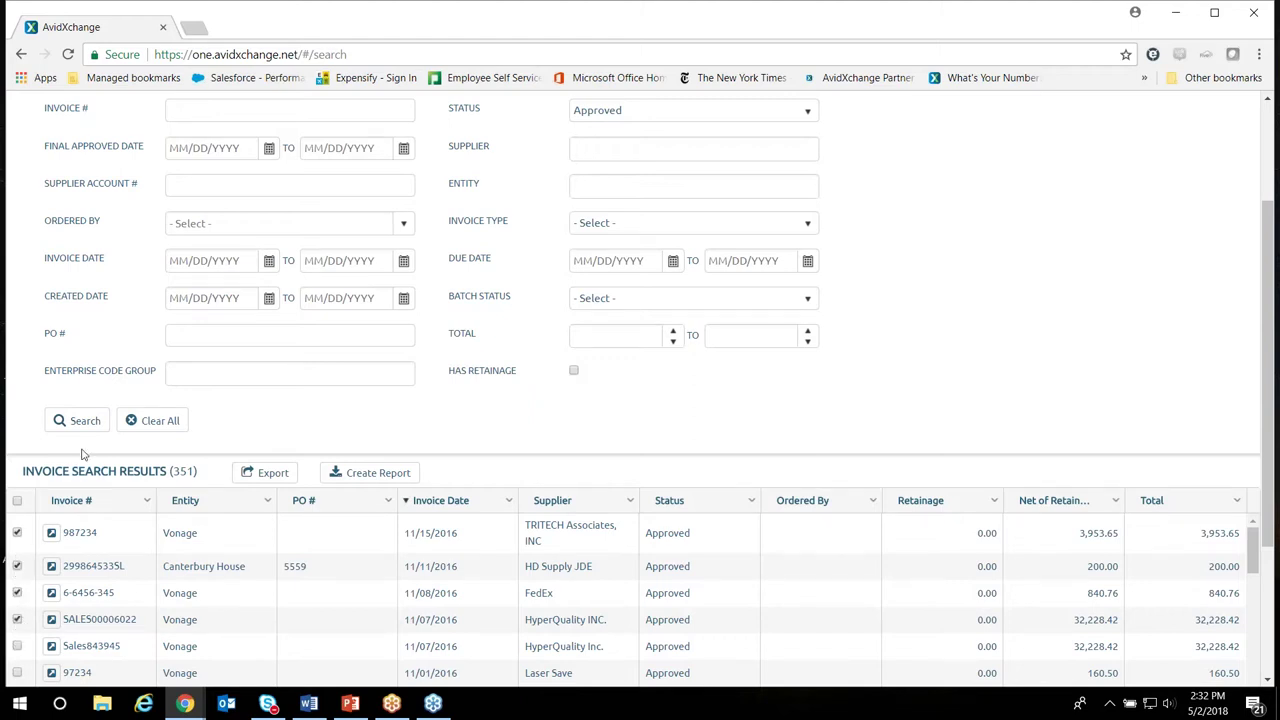
{"action": "left_click", "coordinate": [378, 473]}
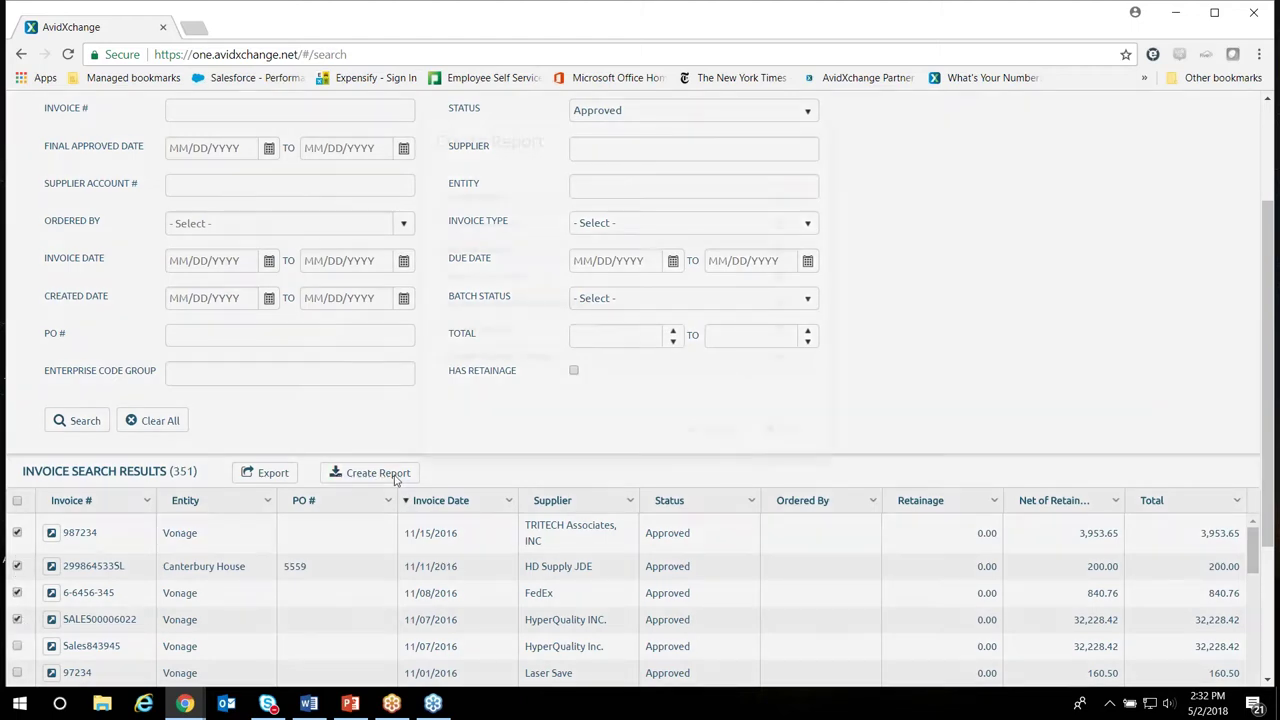
{"action": "left_click", "coordinate": [780, 196]}
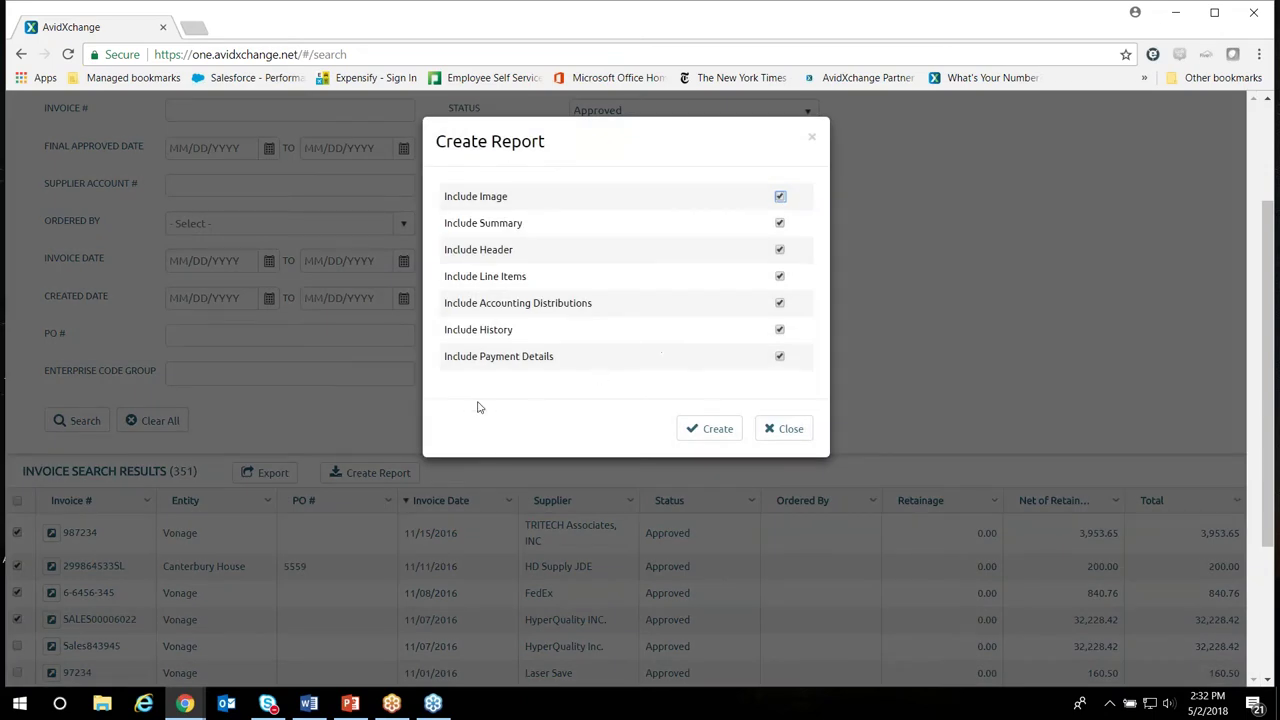
{"action": "left_click", "coordinate": [720, 434]}
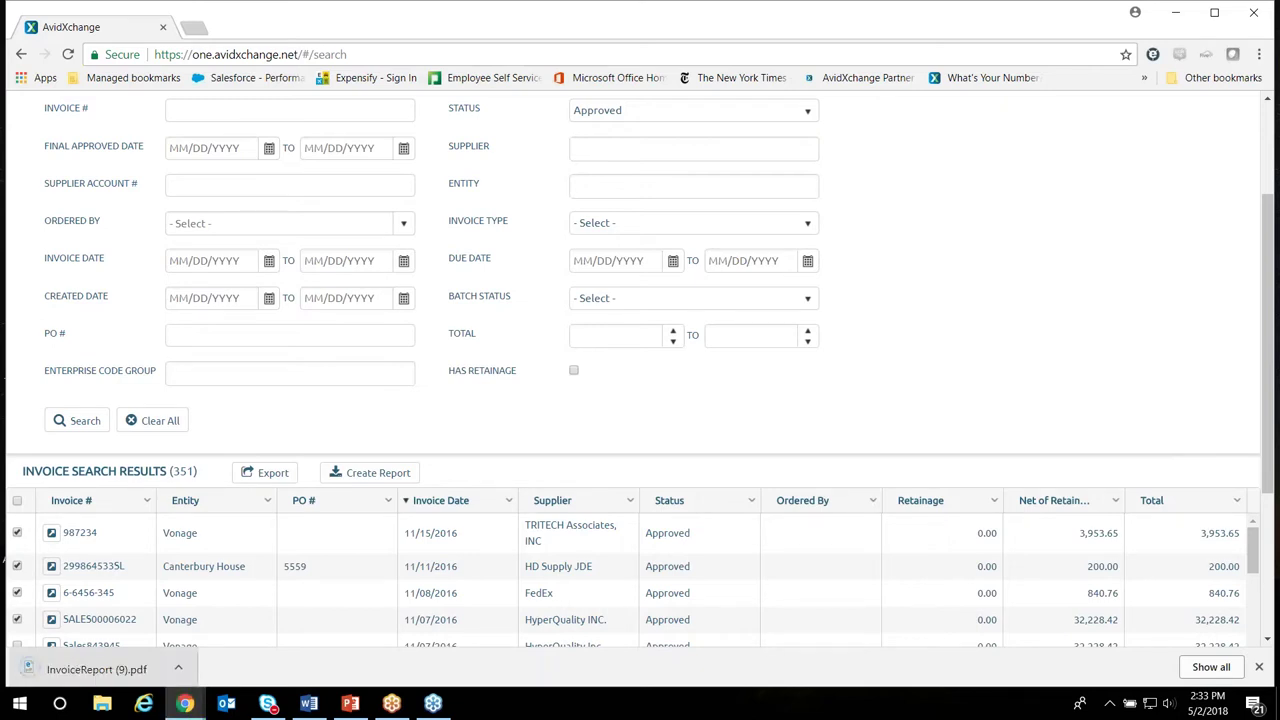
Open the downloaded invoice report and review its summary and the TRITECH Associates invoice's line items, distributions, history and image.
{"action": "left_click", "coordinate": [73, 665]}
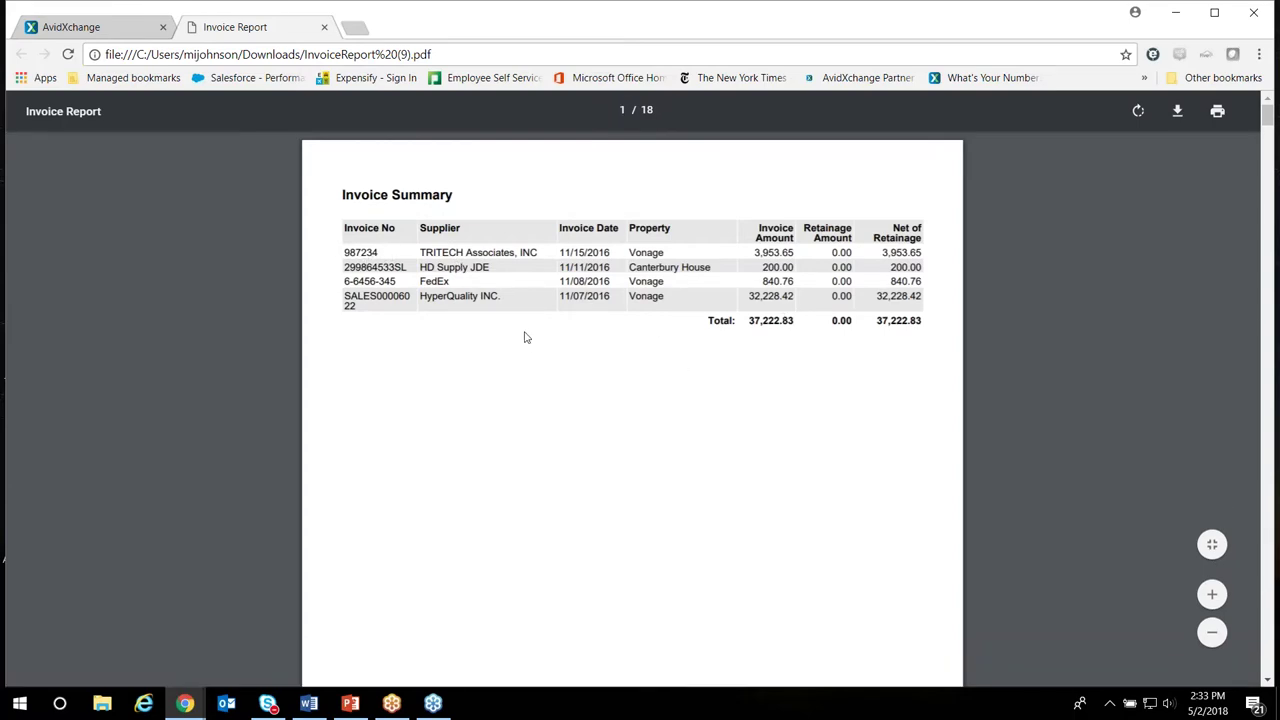
{"action": "scroll", "coordinate": [523, 344], "scroll_direction": "down", "scroll_amount": 5}
{"action": "scroll", "coordinate": [523, 344], "scroll_direction": "down", "scroll_amount": 4}
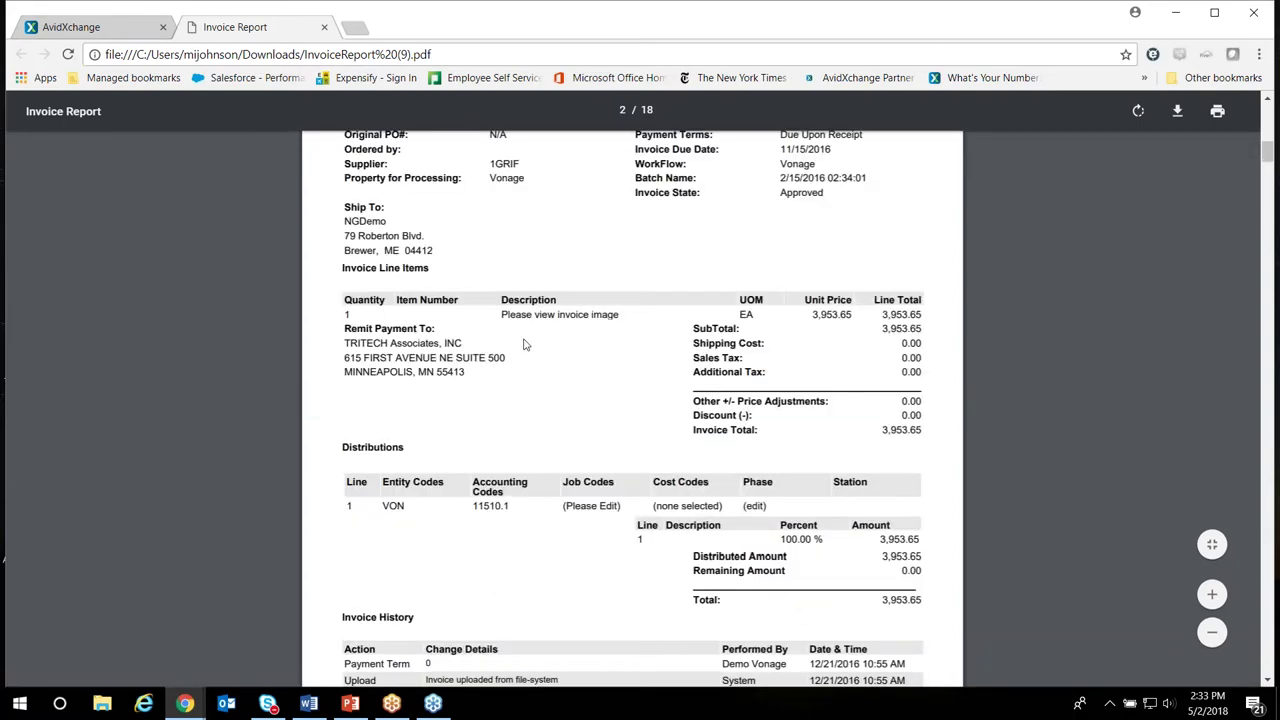
{"action": "scroll", "coordinate": [523, 344], "scroll_direction": "down", "scroll_amount": 3}
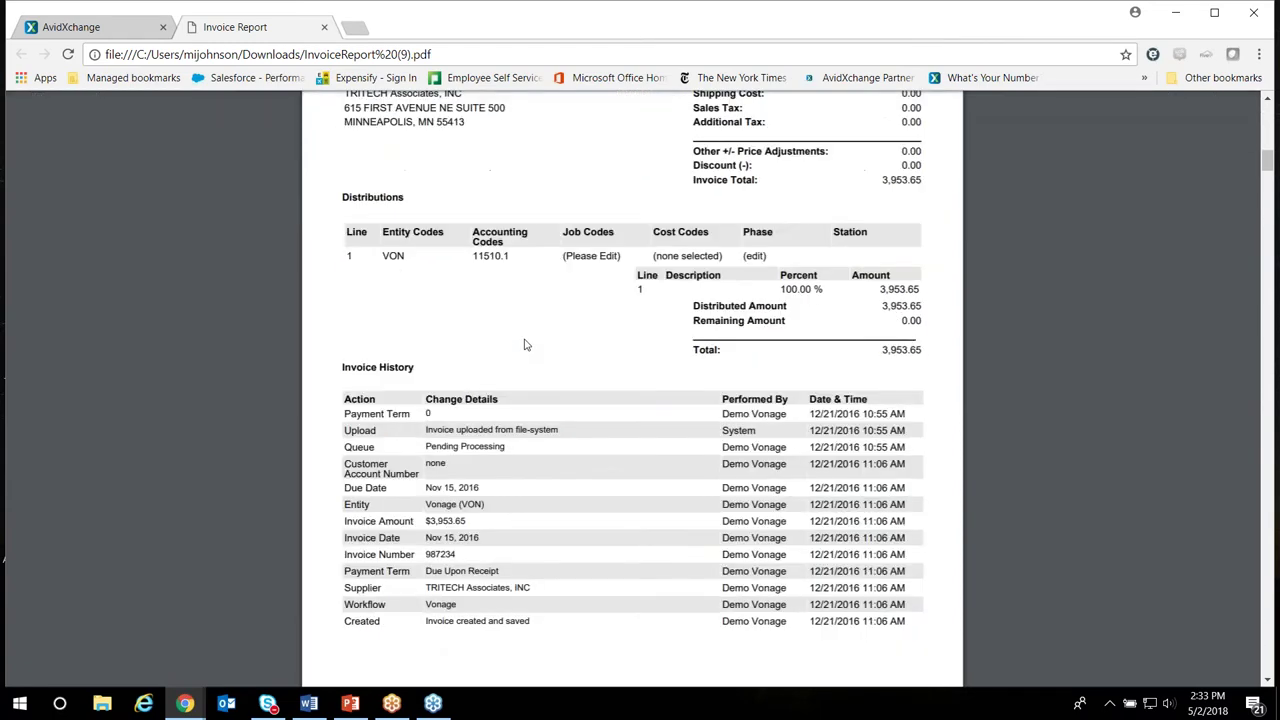
{"action": "scroll", "coordinate": [523, 344], "scroll_direction": "down", "scroll_amount": 4}
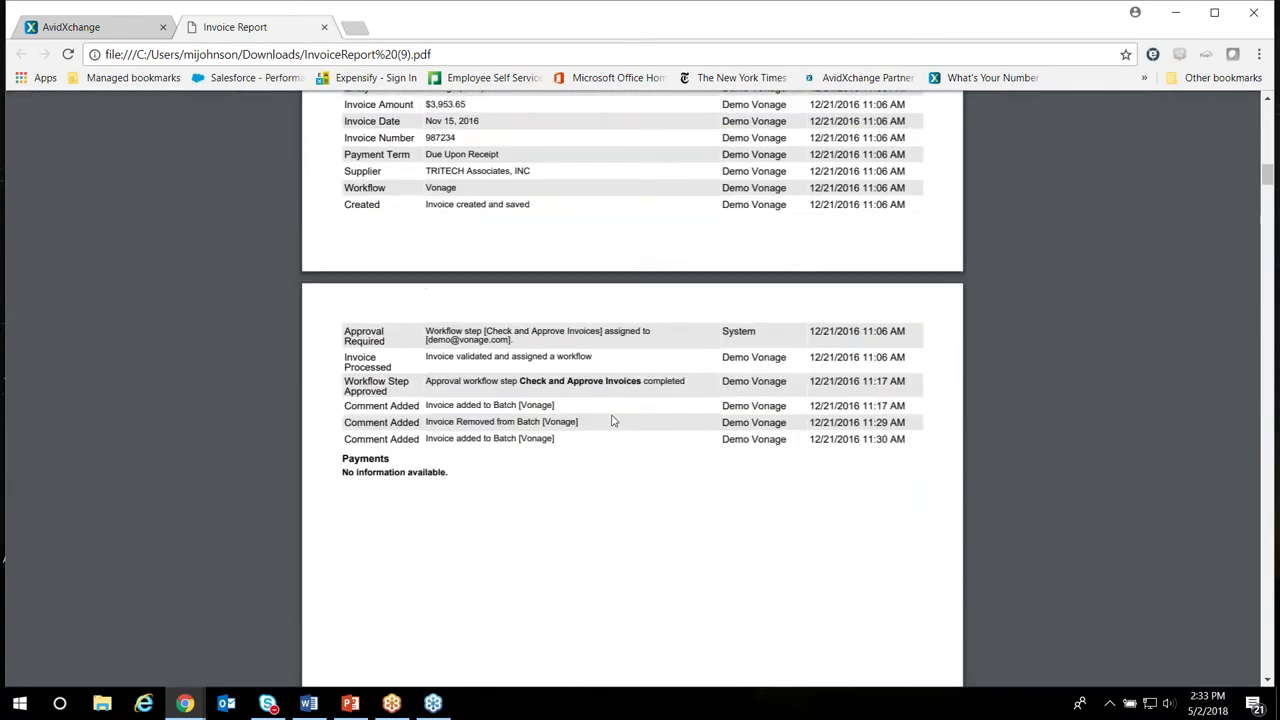
{"action": "scroll", "coordinate": [510, 476], "scroll_direction": "down", "scroll_amount": 2}
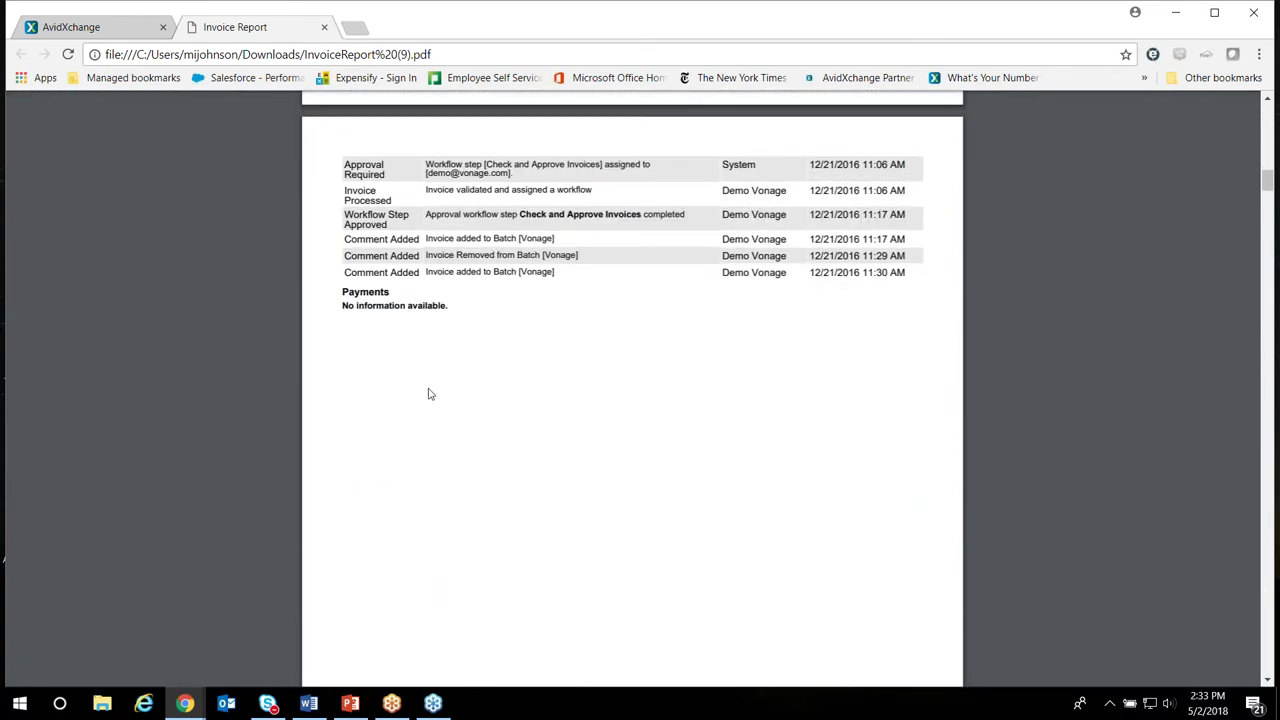
{"action": "scroll", "coordinate": [428, 391], "scroll_direction": "down", "scroll_amount": 3}
{"action": "scroll", "coordinate": [428, 399], "scroll_direction": "down", "scroll_amount": 7}
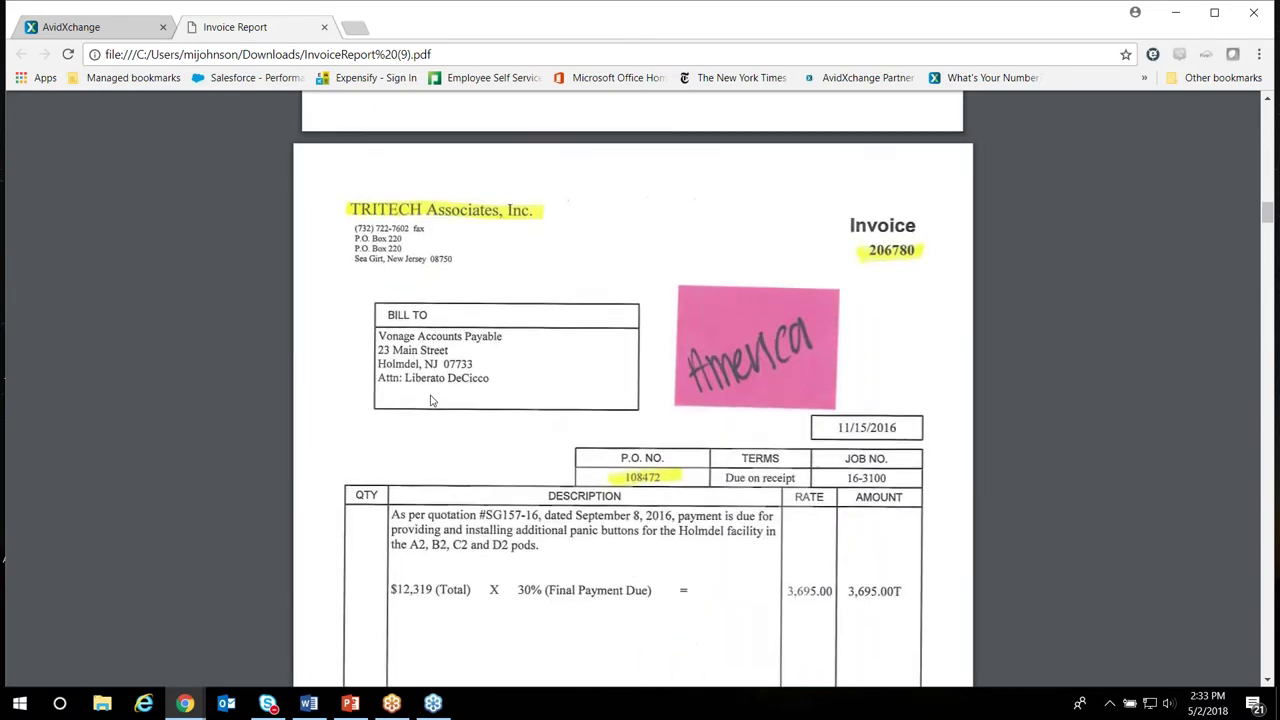
Look through the HD Supply and FedEx invoices' details, history and images in the report, and return to the invoice search results.
{"action": "scroll", "coordinate": [432, 403], "scroll_direction": "down", "scroll_amount": 15}
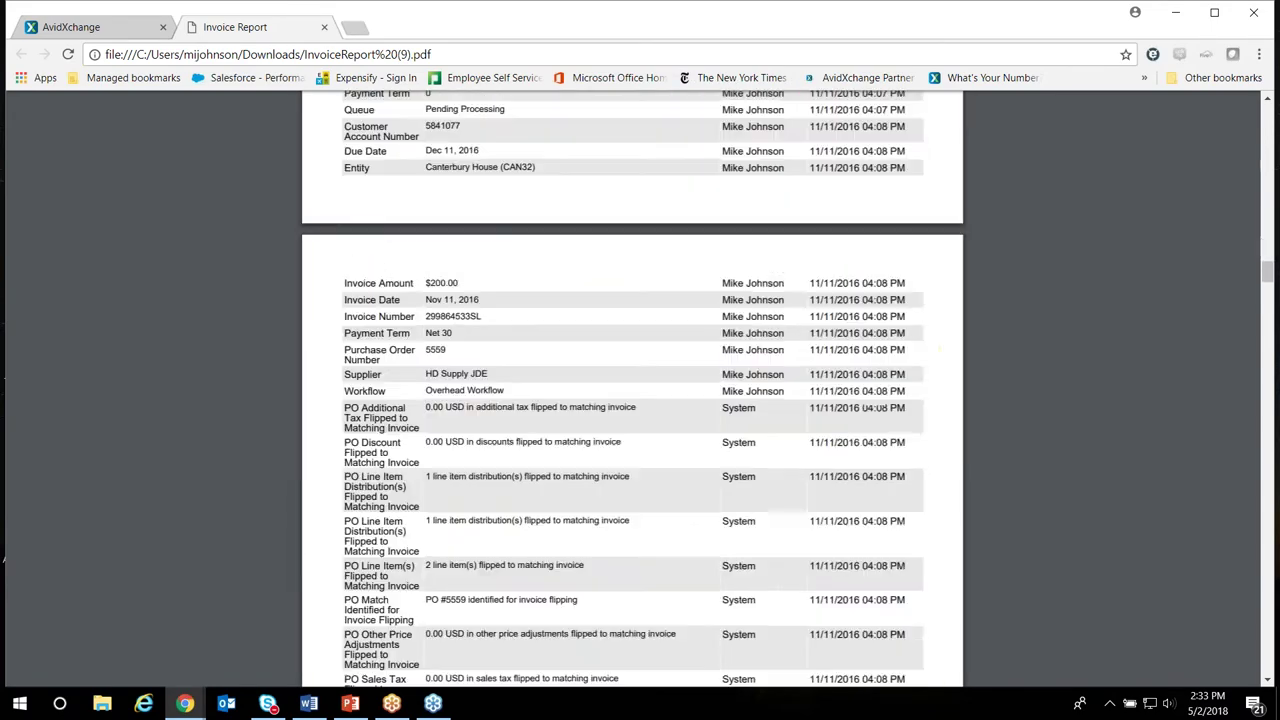
{"action": "scroll", "coordinate": [431, 405], "scroll_direction": "down", "scroll_amount": 15}
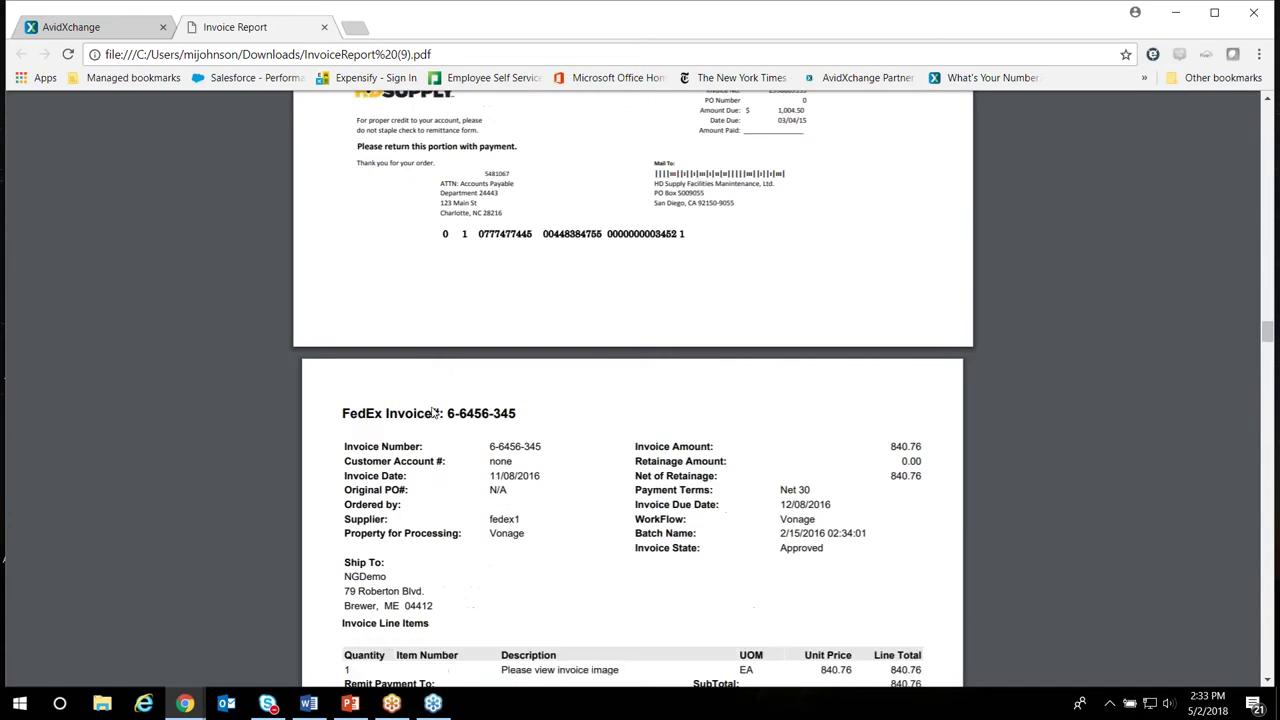
{"action": "scroll", "coordinate": [431, 410], "scroll_direction": "down", "scroll_amount": 10}
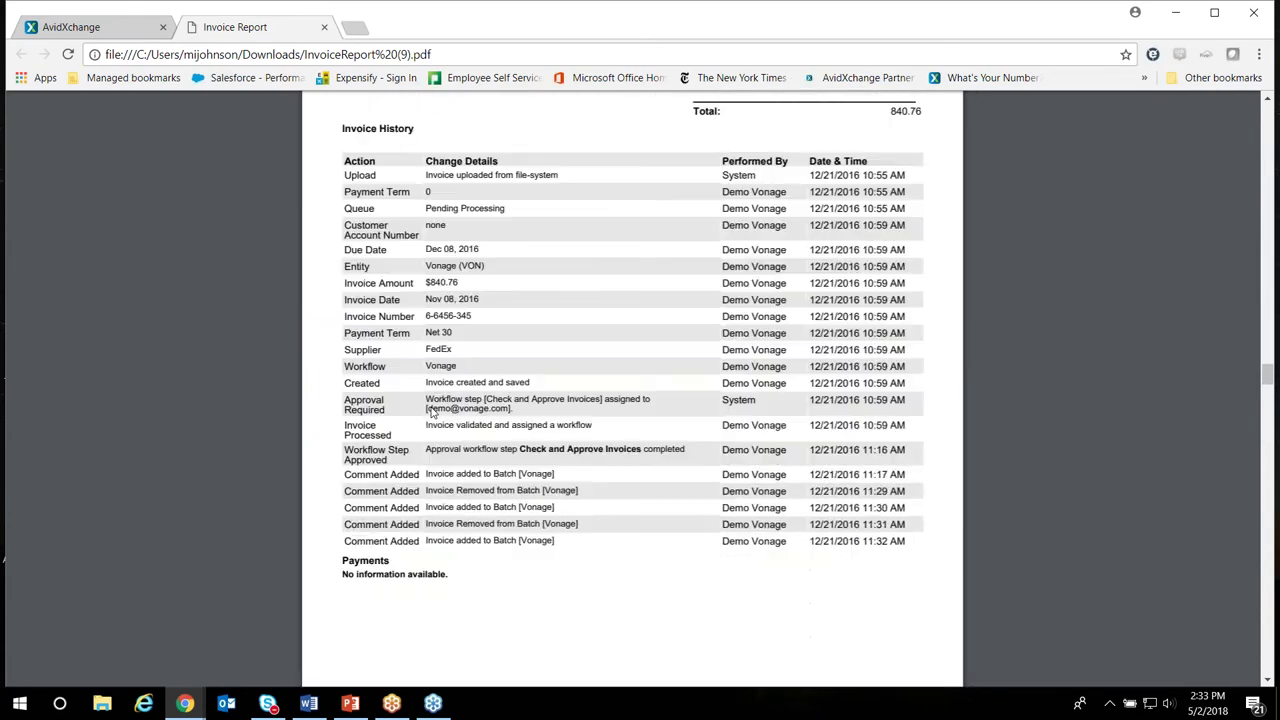
{"action": "scroll", "coordinate": [432, 410], "scroll_direction": "down", "scroll_amount": 15}
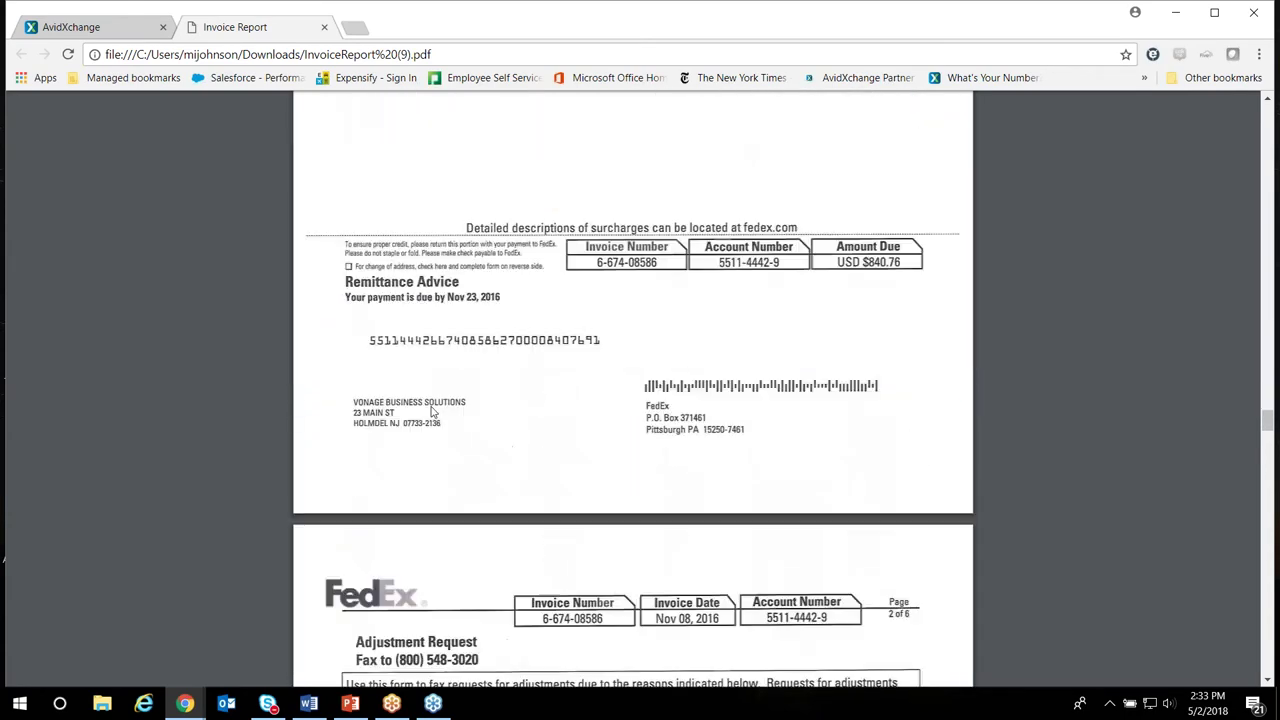
{"action": "scroll", "coordinate": [432, 410], "scroll_direction": "down", "scroll_amount": 3}
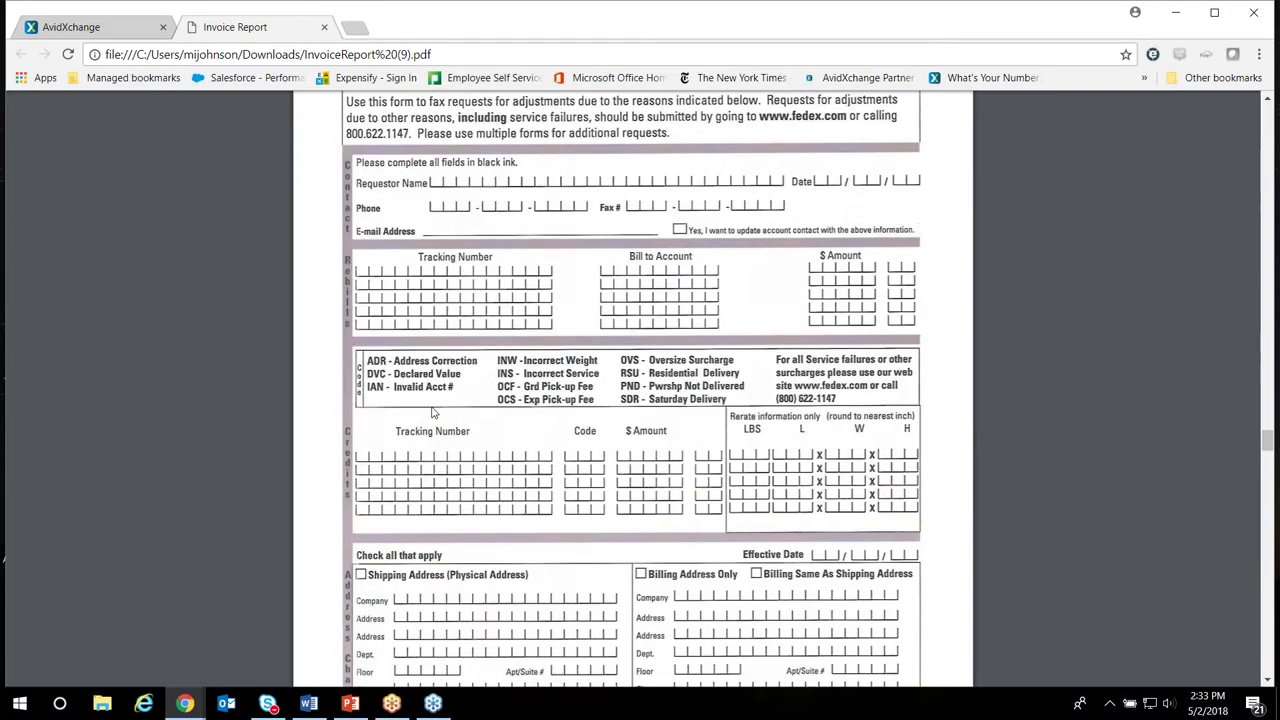
{"action": "scroll", "coordinate": [432, 412], "scroll_direction": "down", "scroll_amount": 2}
{"action": "scroll", "coordinate": [432, 410], "scroll_direction": "up", "scroll_amount": 6}
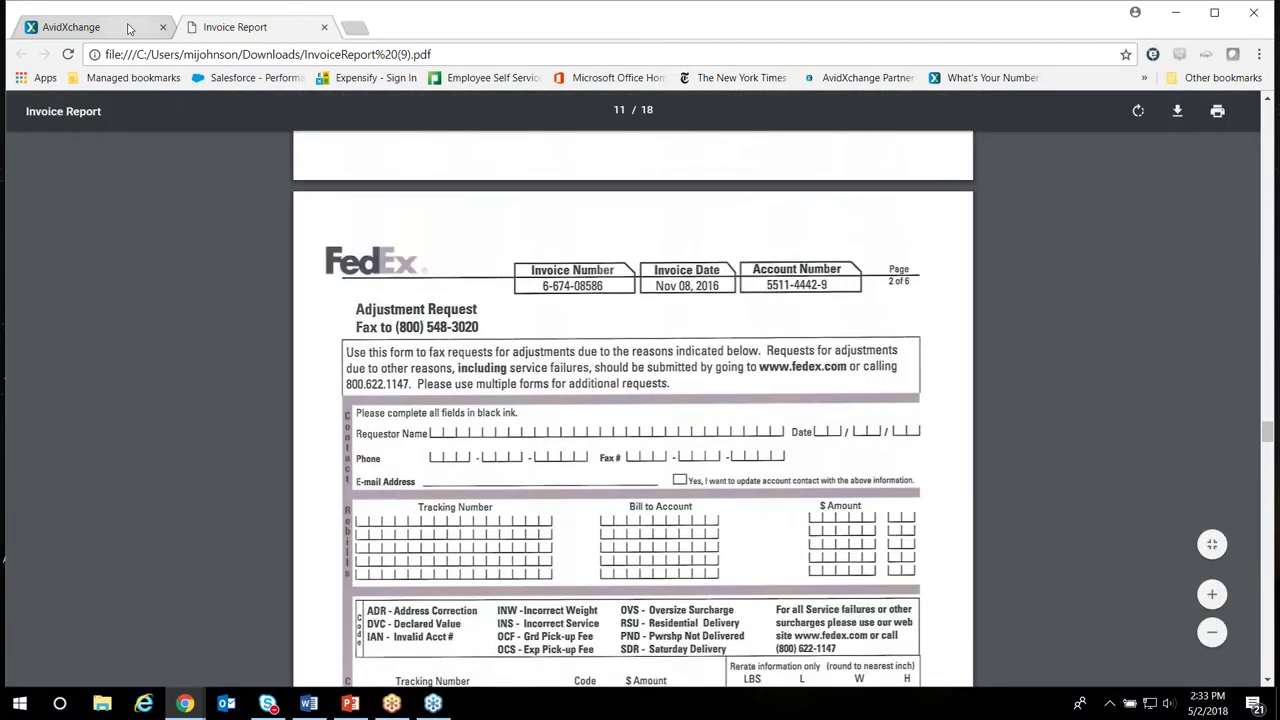
{"action": "key", "text": "ctrl+shift+Tab"}
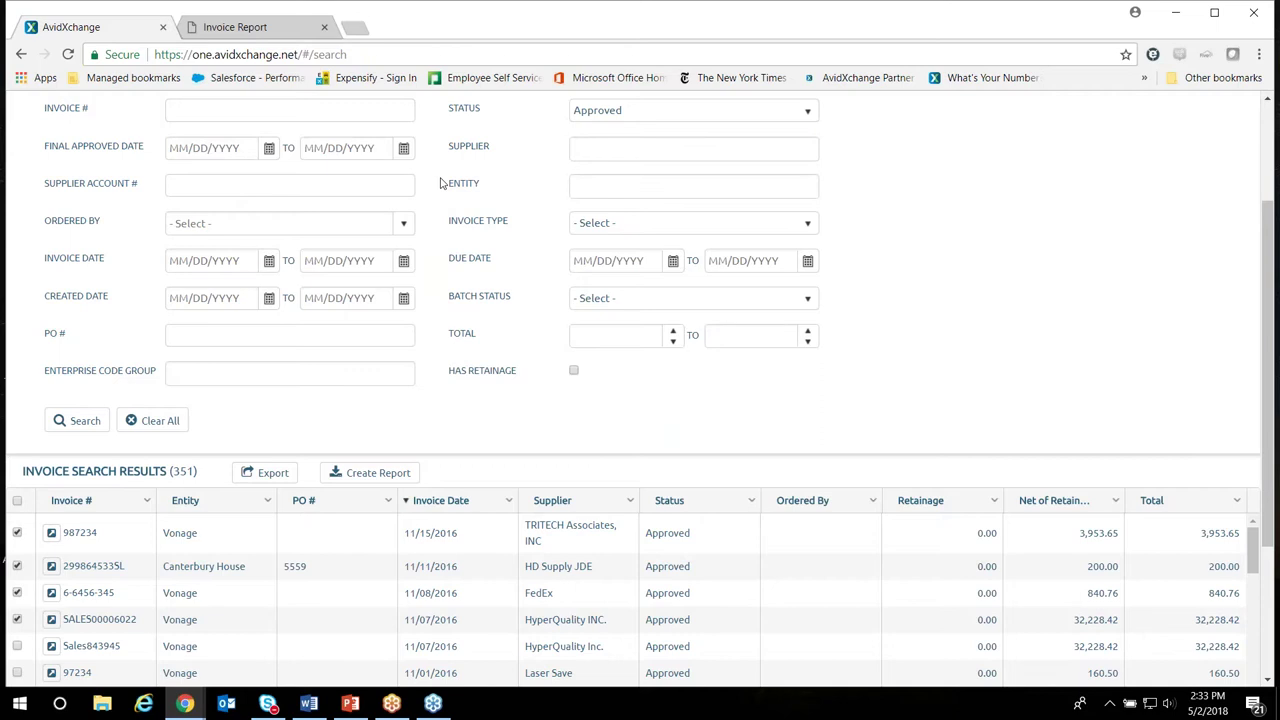
Switch to PowerPoint, start the slide show from the Live Demo slide and swap the presenter view with the slide show.
{"action": "left_click", "coordinate": [350, 704]}
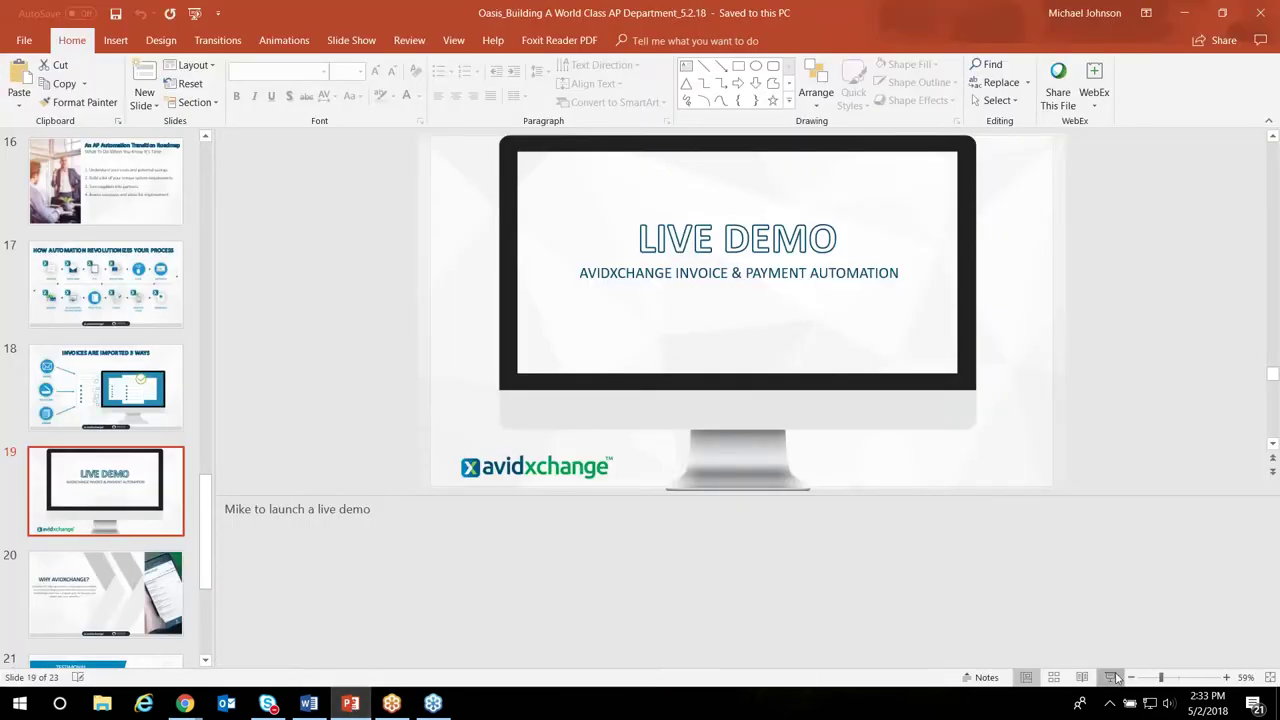
{"action": "left_click", "coordinate": [1116, 678]}
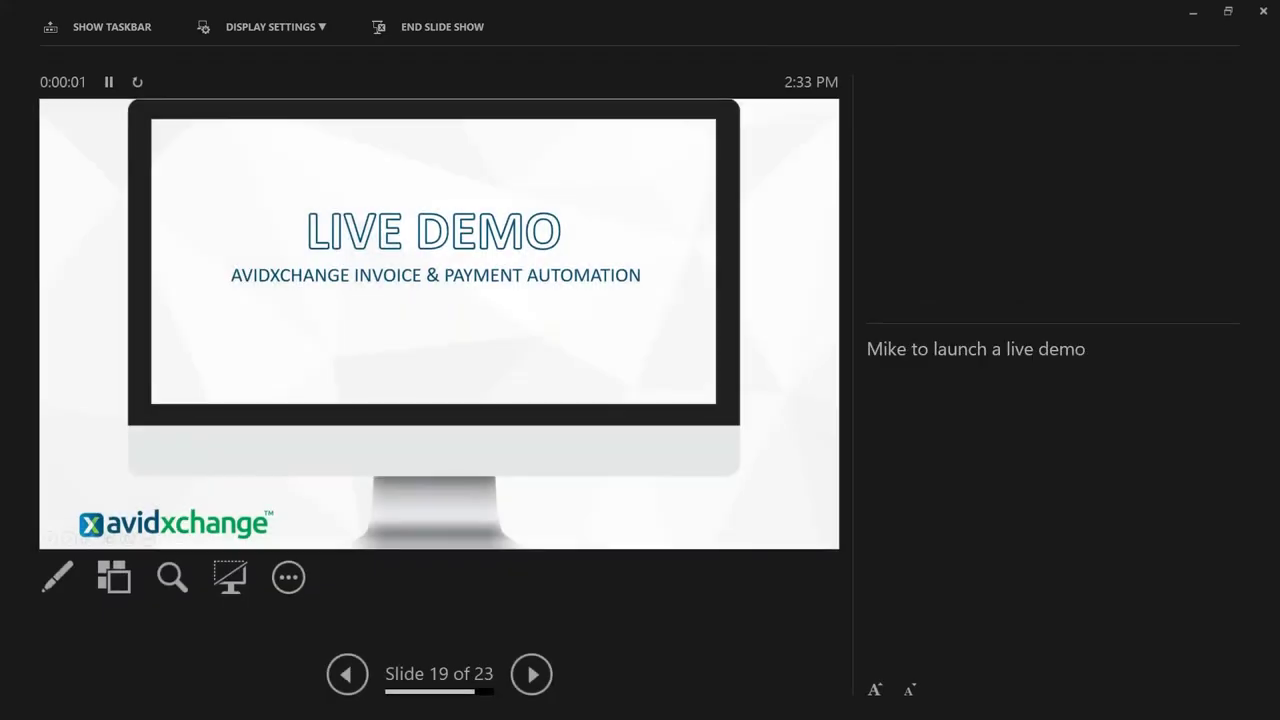
{"action": "left_click", "coordinate": [290, 26]}
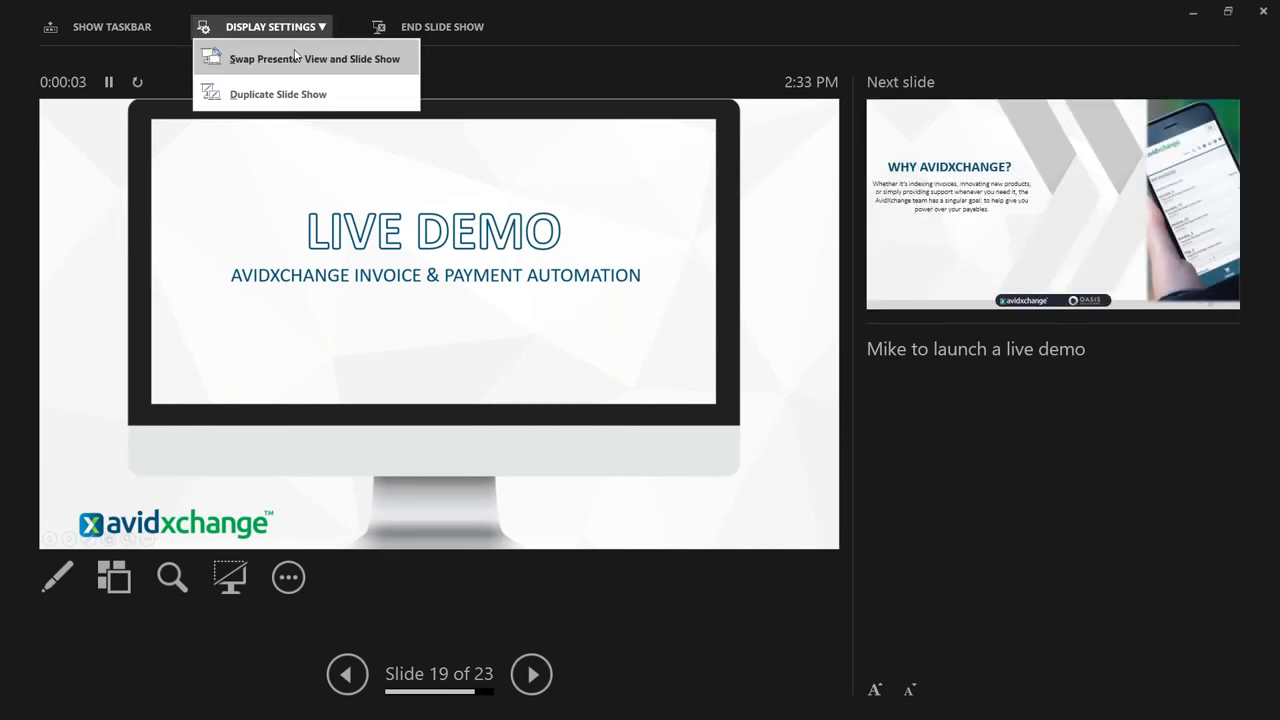
{"action": "left_click", "coordinate": [295, 57]}
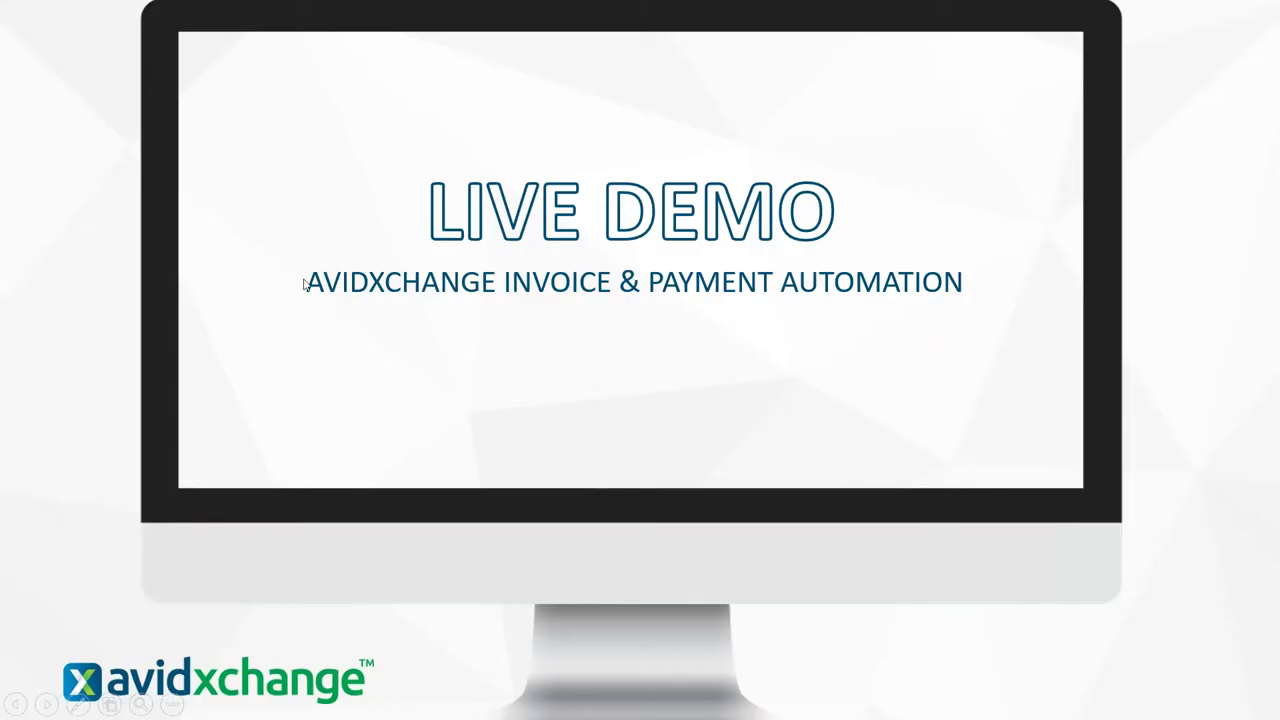